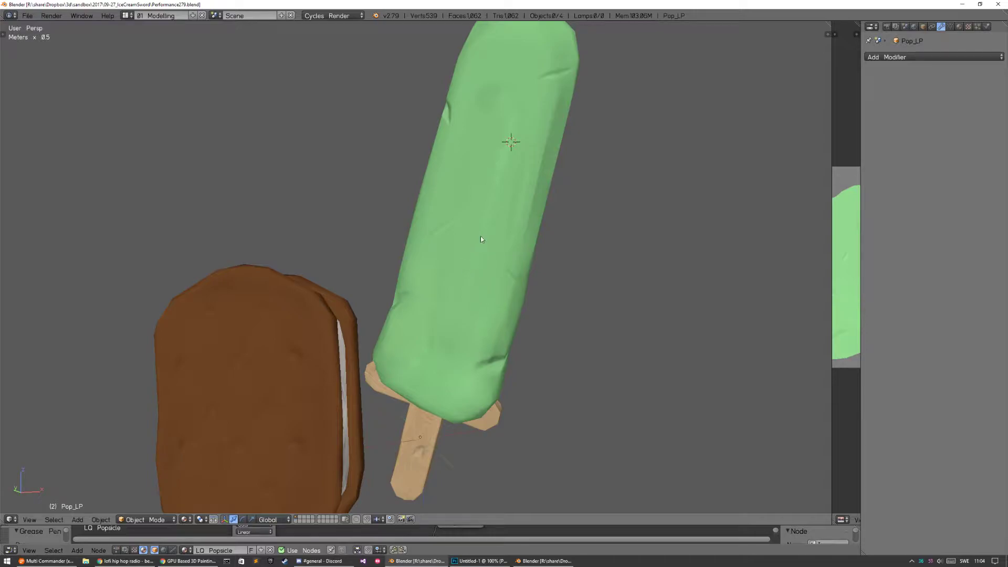
Select the green popsicle and briefly inspect its mesh in Edit Mode
right_click(507, 226)
middle_click_drag(547, 233, 563, 264)
key("Tab")
scroll(439, 242, "down", 4)
scroll(443, 242, "up", 3)
key("Tab")
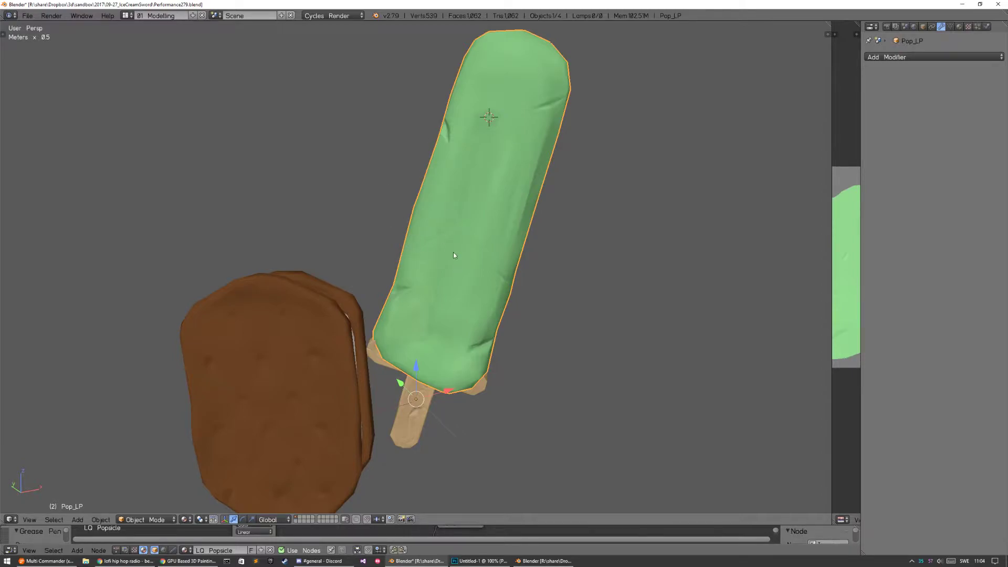
Select the ice-cream sandwich and inspect its texture in an enlarged view, then restore the layout
key("a")
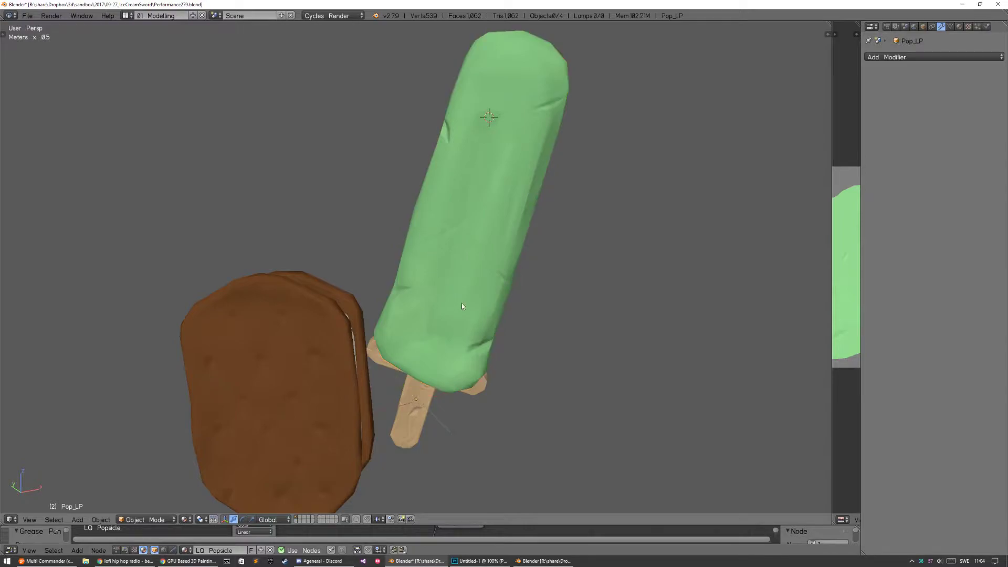
right_click(438, 231)
right_click(324, 344)
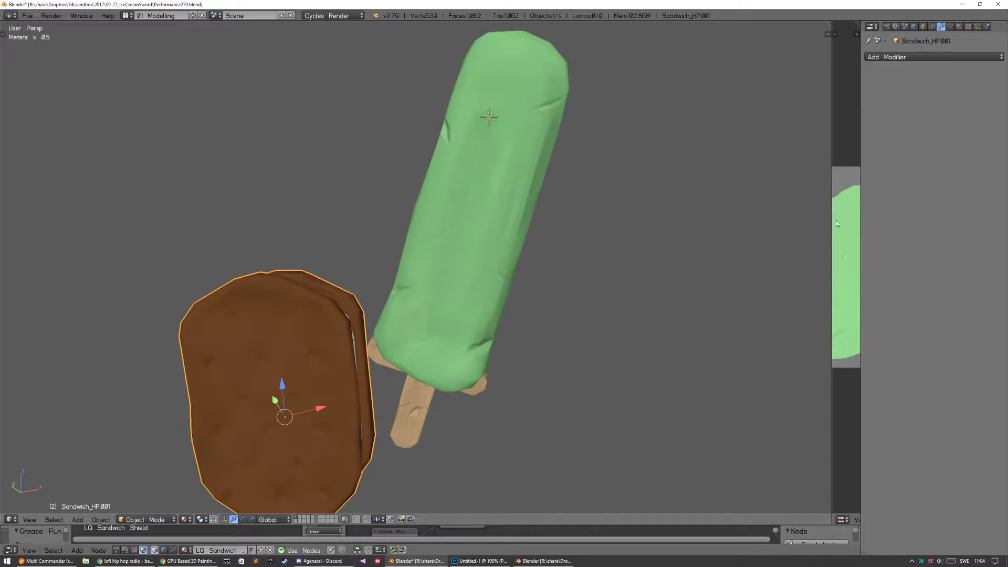
key("ctrl+Up")
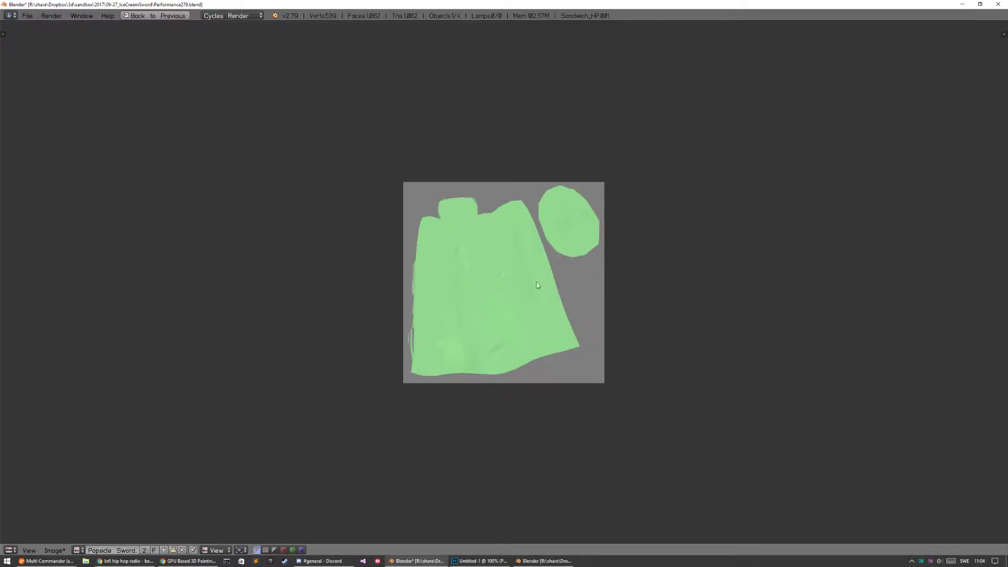
scroll(539, 284, "up", 3)
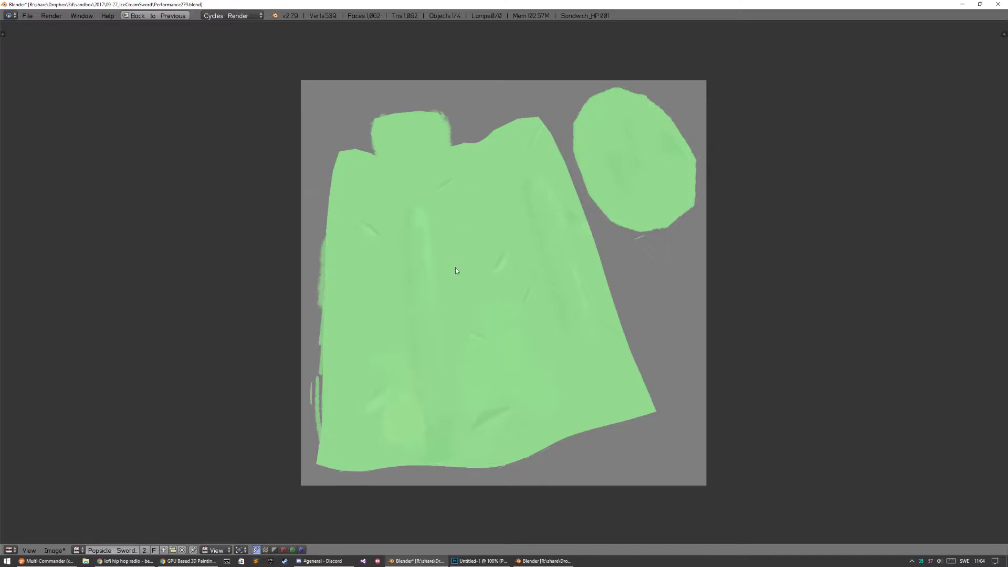
key("ctrl+Up")
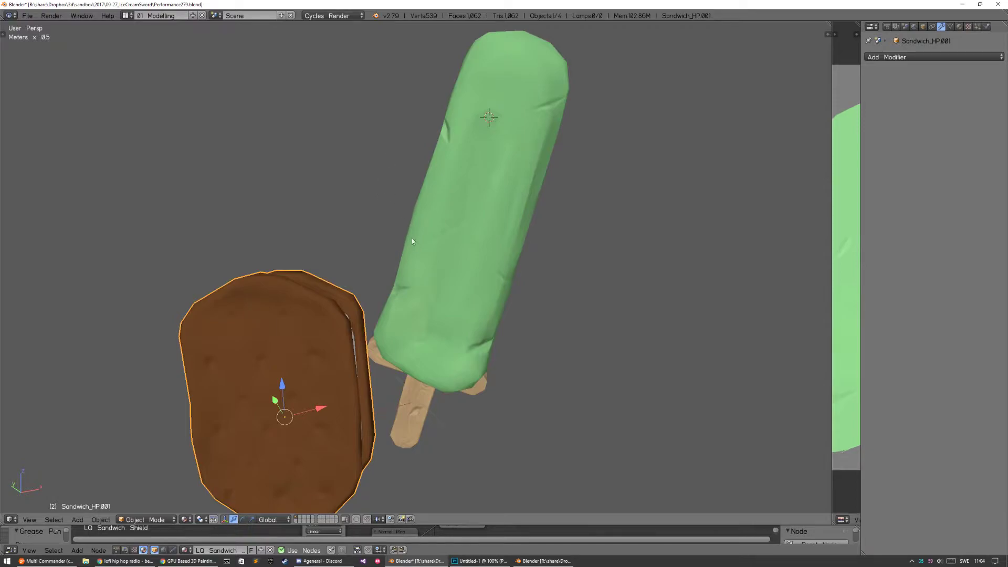
Reselect the green popsicle and switch it to Texture Paint mode with the tool options shown
key("a")
right_click(437, 244)
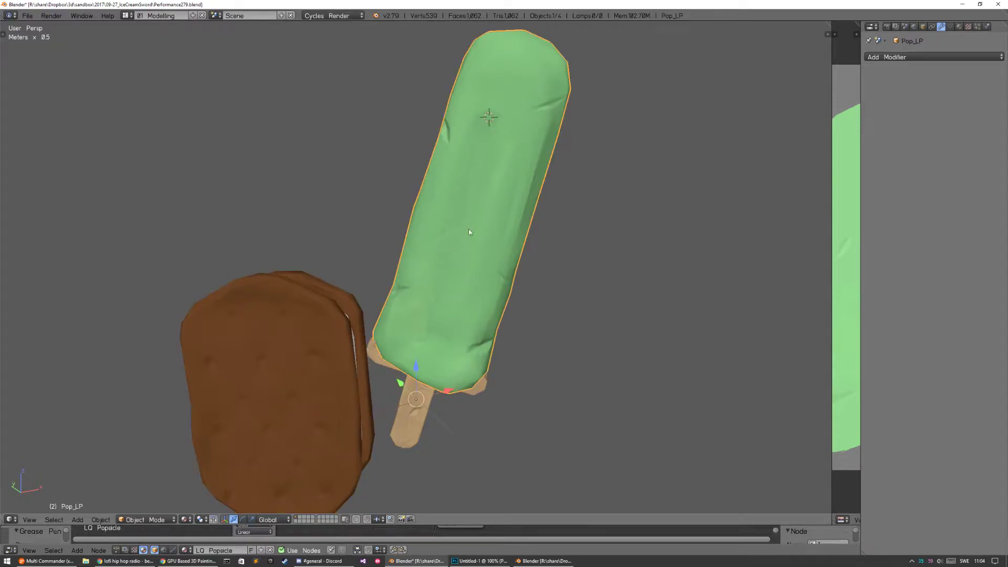
key("Tab")
key("Tab")
key("t")
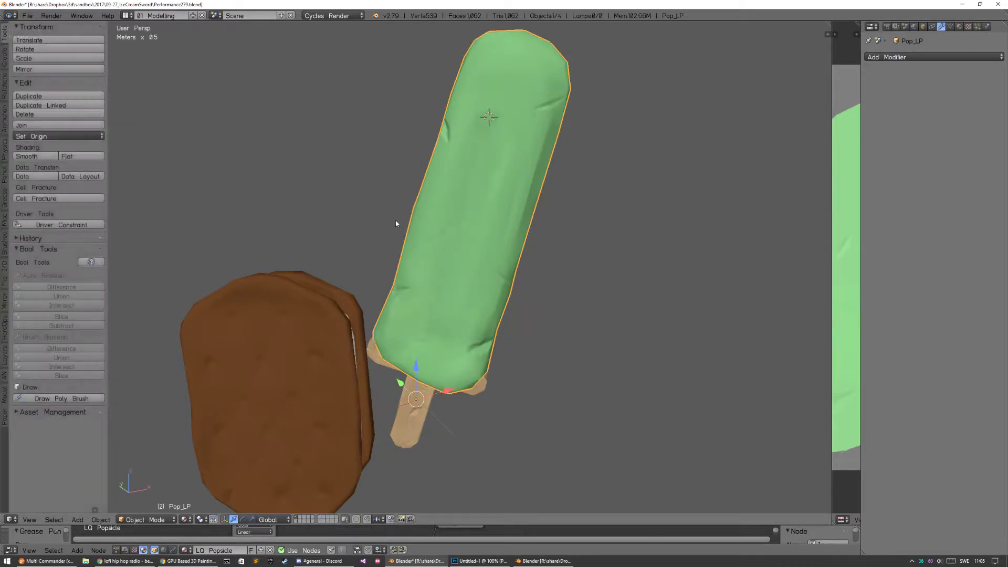
key("ctrl+Tab")
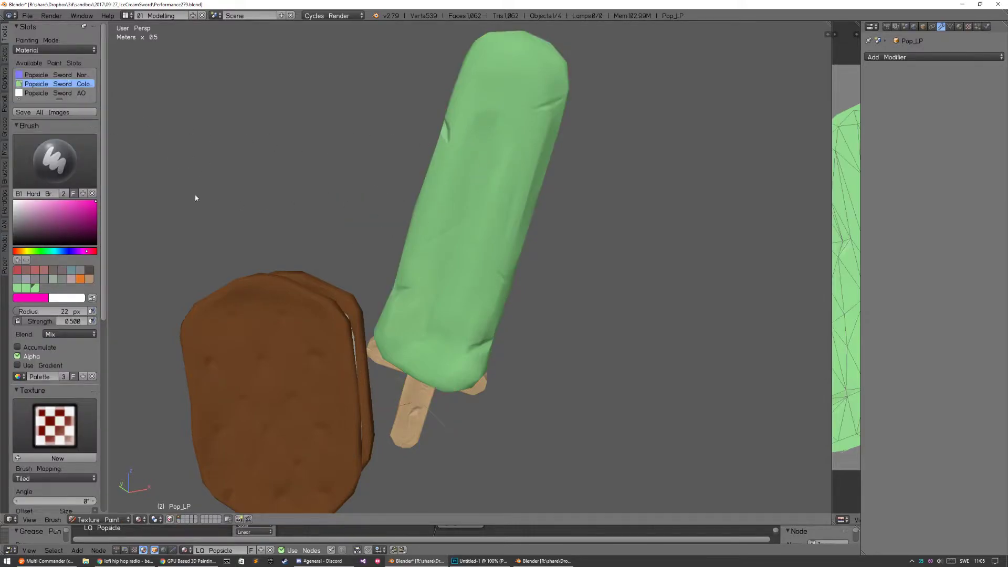
left_click(55, 160)
Set a 17 px brush, paint magenta test strokes down the popsicle, then undo them
key("f")
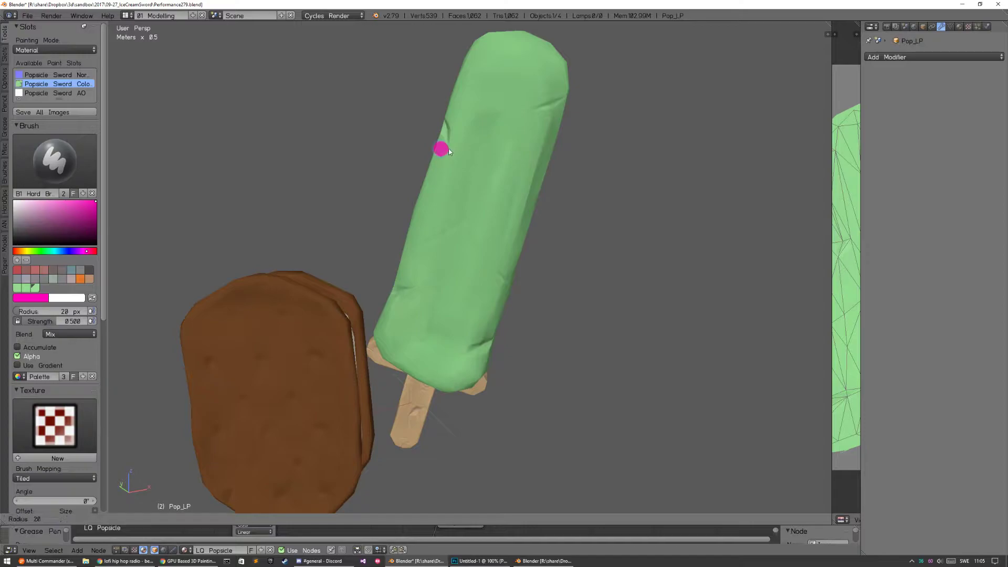
left_click(451, 156)
key("f")
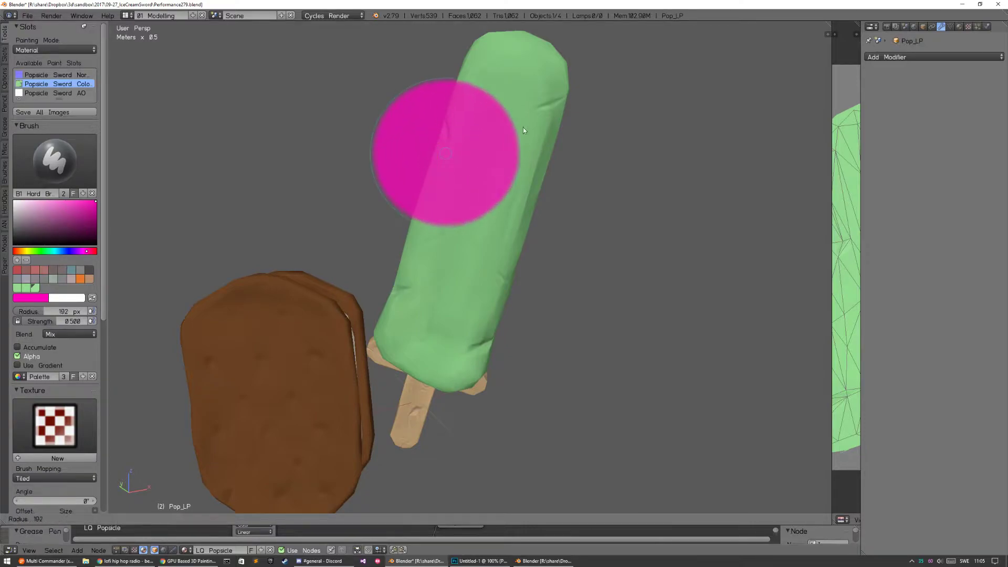
left_click(453, 152)
mouse_move(510, 111)
left_mouse_down()
mouse_move(484, 125)
mouse_move(494, 174)
mouse_move(465, 217)
mouse_move(458, 257)
mouse_move(432, 273)
left_mouse_up()
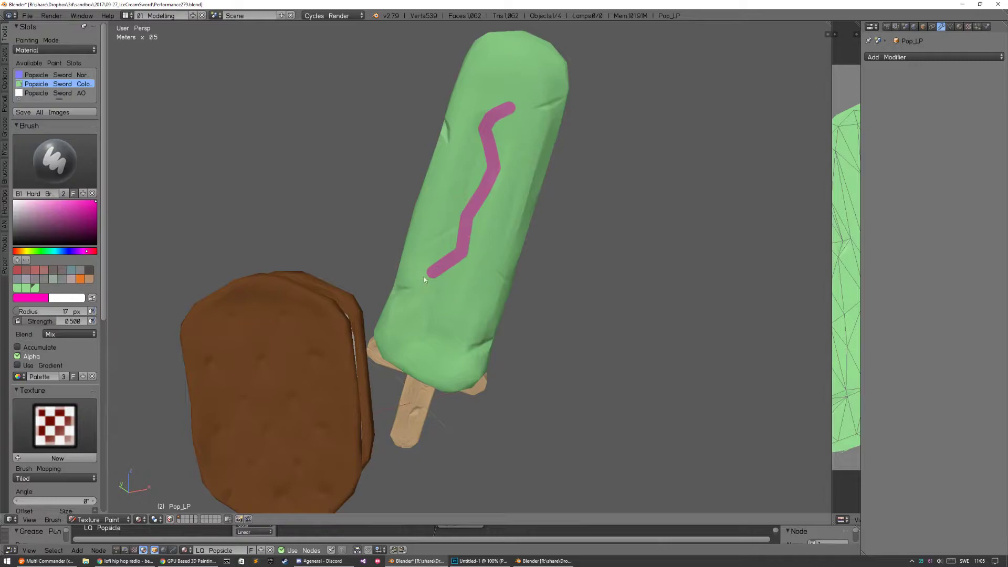
mouse_move(509, 108)
left_mouse_down()
mouse_move(491, 116)
mouse_move(494, 152)
mouse_move(427, 277)
left_mouse_up()
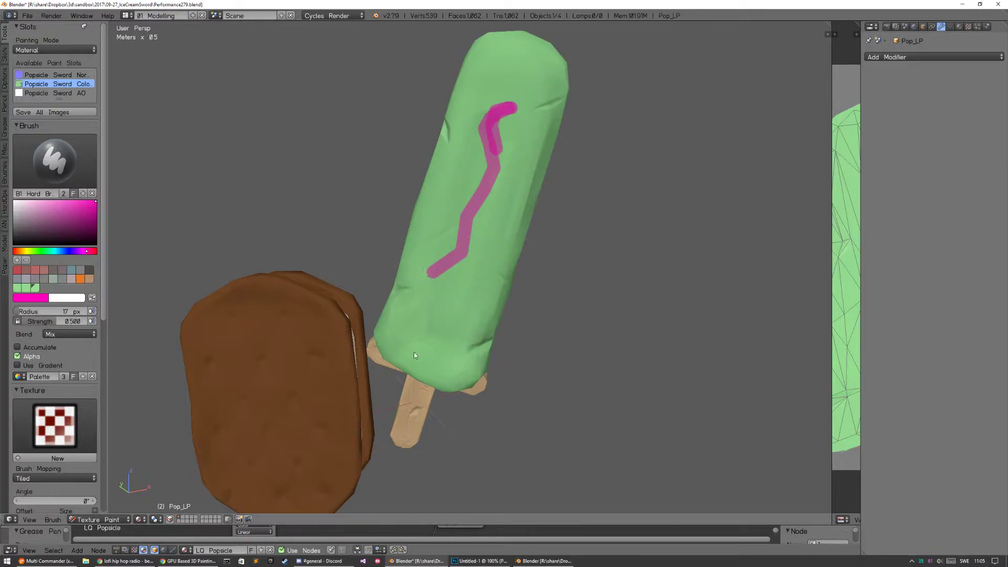
left_click_drag(475, 189, 498, 156)
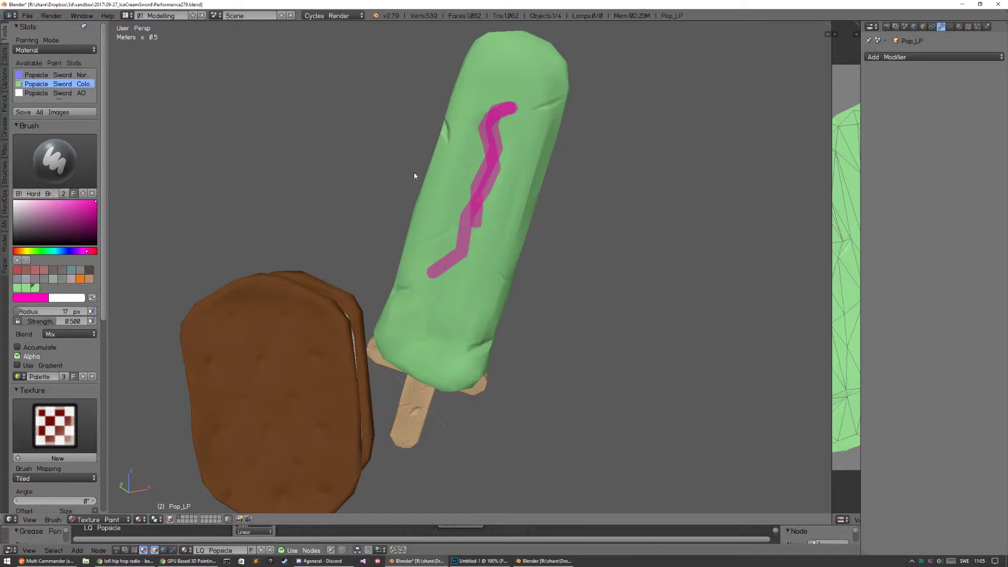
key("ctrl+z")
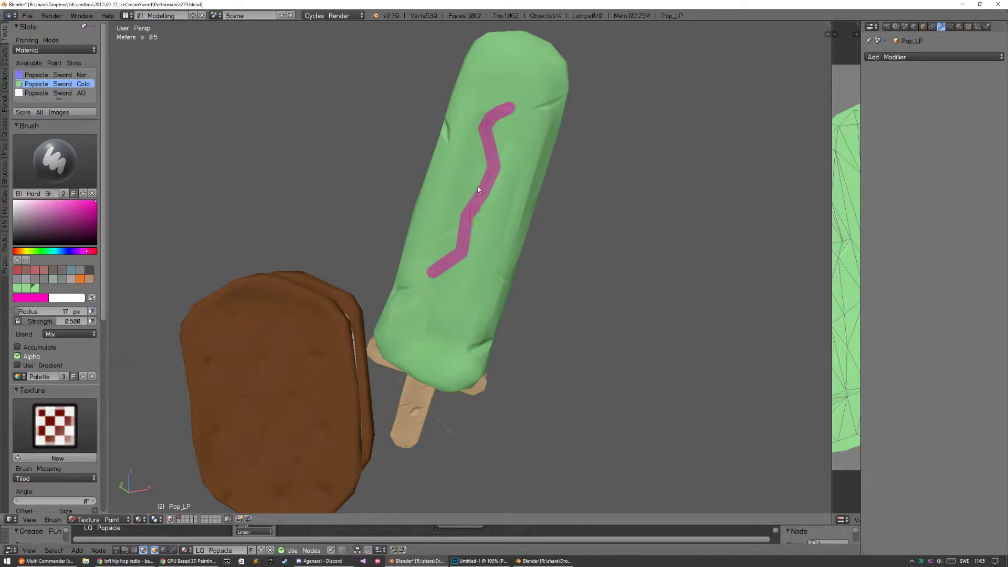
key("ctrl+z")
left_click(63, 168)
Choose the A02 Modern brush at 246 px, paint magenta over the popsicle, then undo it
left_click(68, 210)
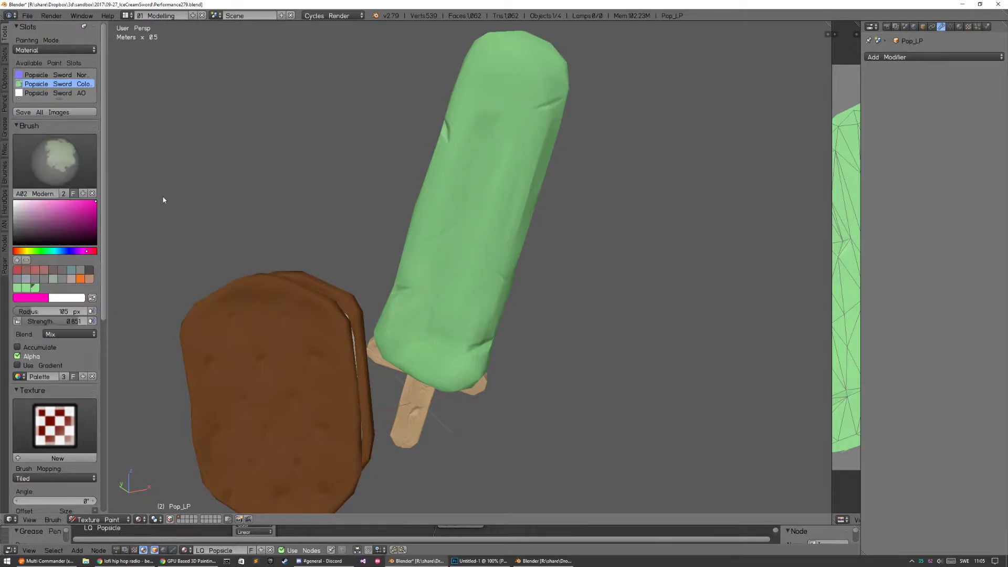
key("f")
left_click(519, 140)
mouse_move(518, 141)
left_mouse_down()
mouse_move(500, 134)
mouse_move(473, 221)
mouse_move(409, 323)
left_mouse_up()
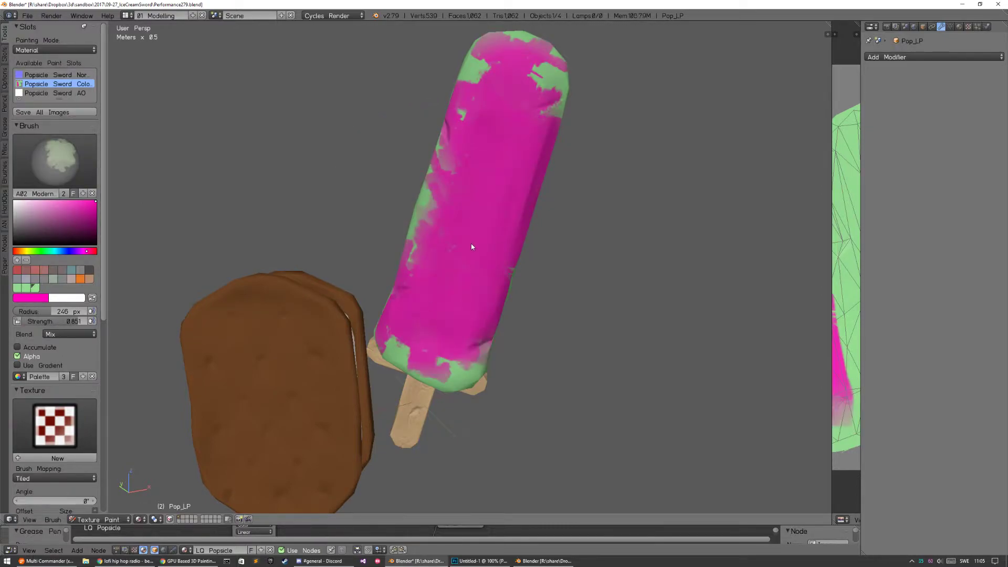
key("ctrl+z")
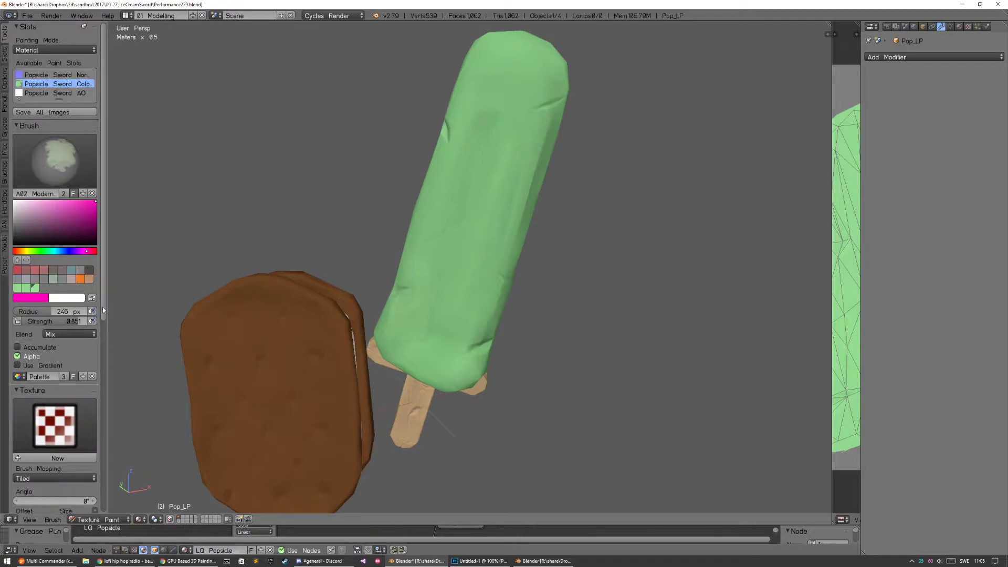
Set the brush stroke spacing to 10%, try a magenta stroke, then undo it
scroll(103, 311, "down", 5)
left_click(64, 468)
type("10")
key("Return")
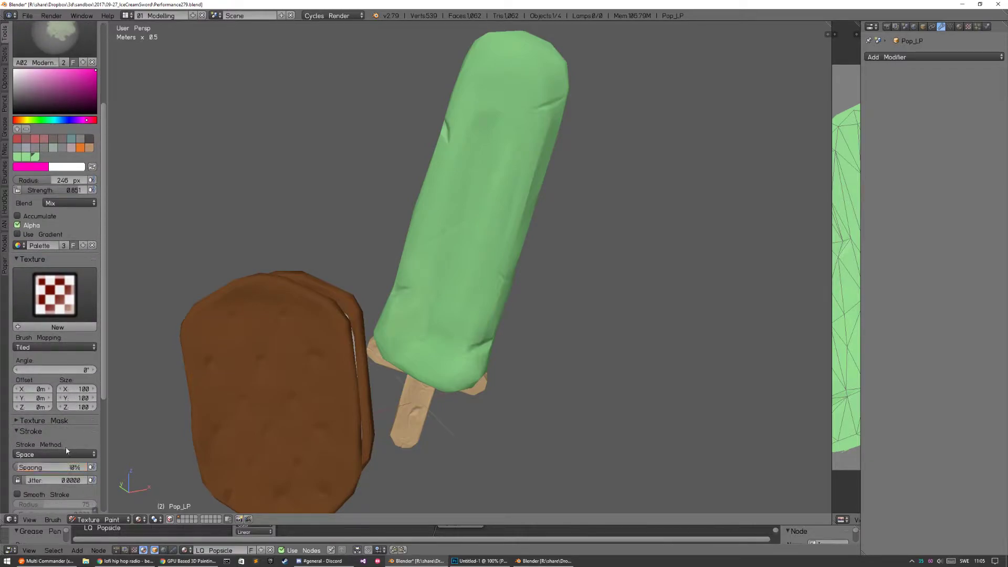
mouse_move(487, 115)
left_mouse_down()
mouse_move(504, 181)
mouse_move(430, 310)
mouse_move(472, 216)
left_mouse_up()
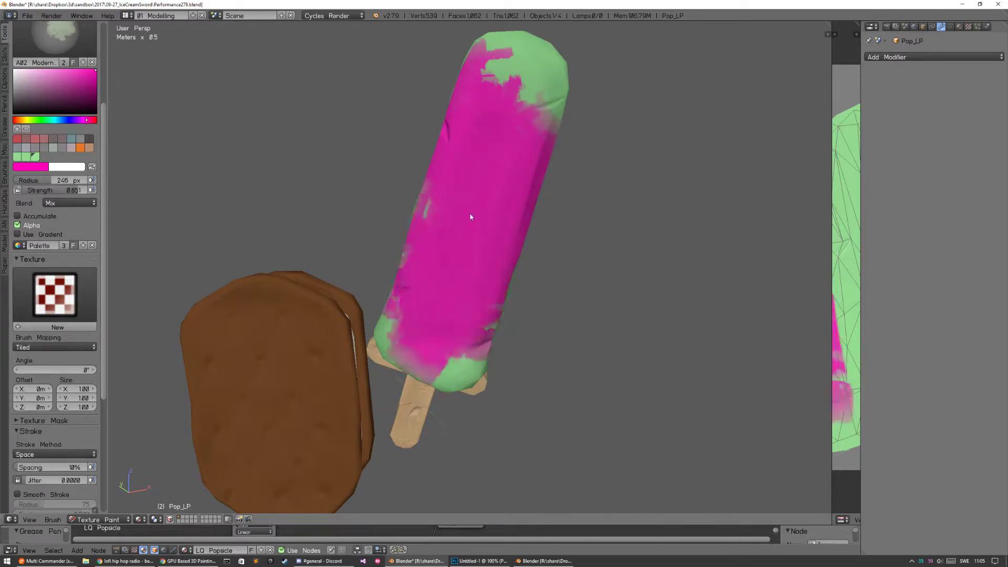
key("ctrl+z")
Paint a thin magenta curve at 19 px, then undo a 133 px blob
key("f")
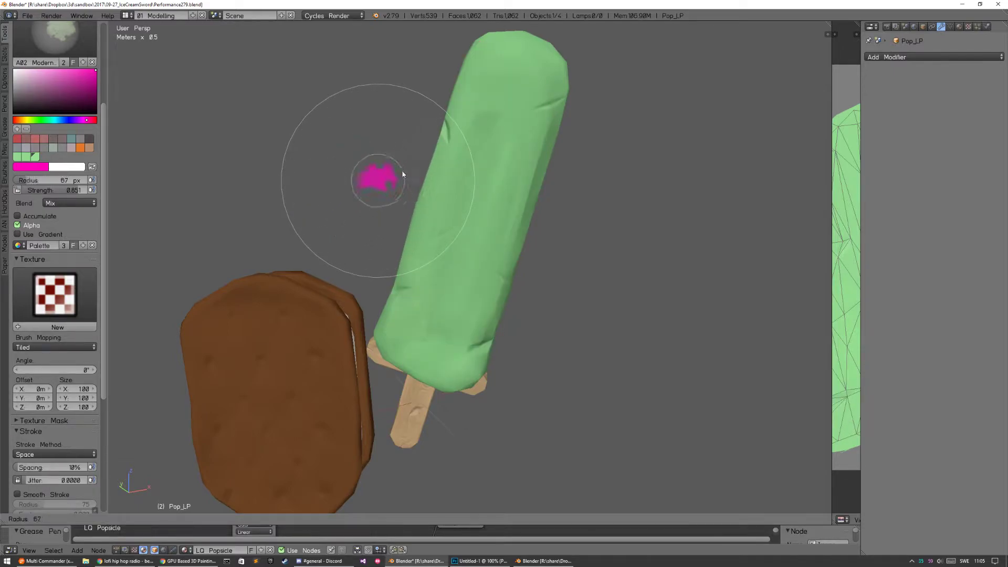
left_click(385, 179)
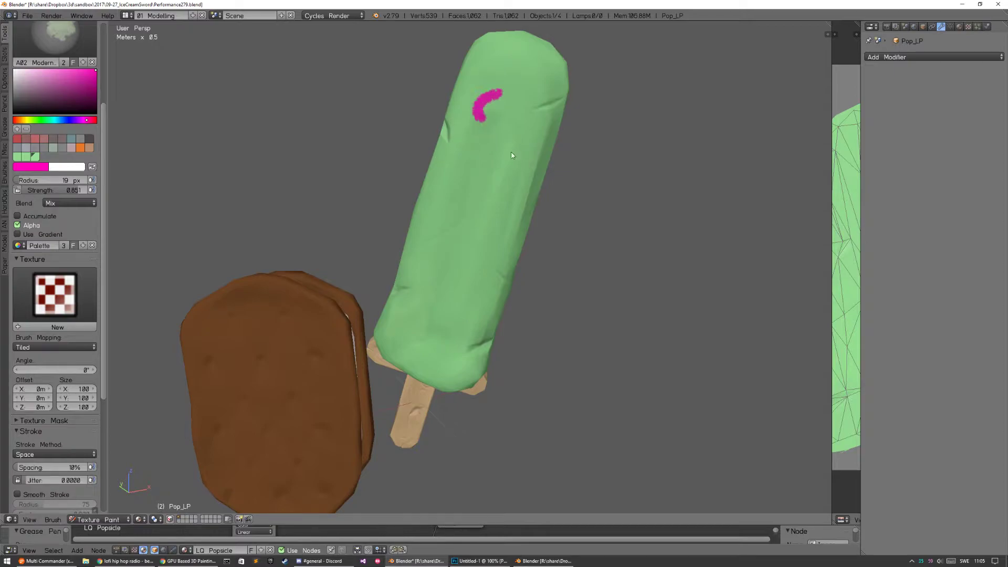
mouse_move(480, 119)
left_mouse_down()
mouse_move(496, 146)
mouse_move(486, 194)
mouse_move(497, 227)
left_mouse_up()
key("f")
left_click(536, 167)
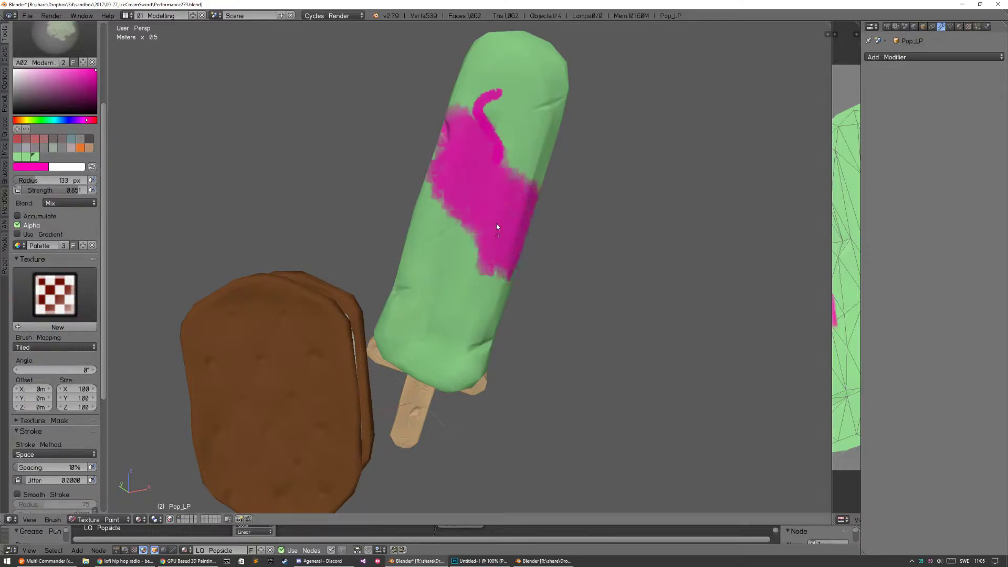
key("ctrl+z")
Paint small magenta strokes with a 10 px brush, then undo both
key("f")
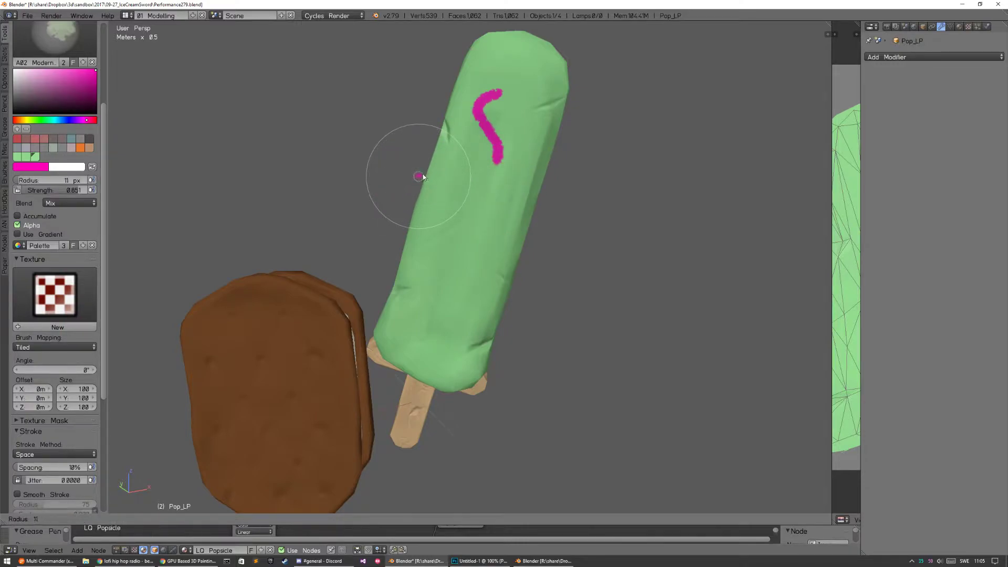
left_click(423, 178)
mouse_move(450, 170)
left_mouse_down()
mouse_move(500, 216)
mouse_move(459, 253)
mouse_move(417, 212)
left_mouse_up()
left_click_drag(469, 191, 460, 206)
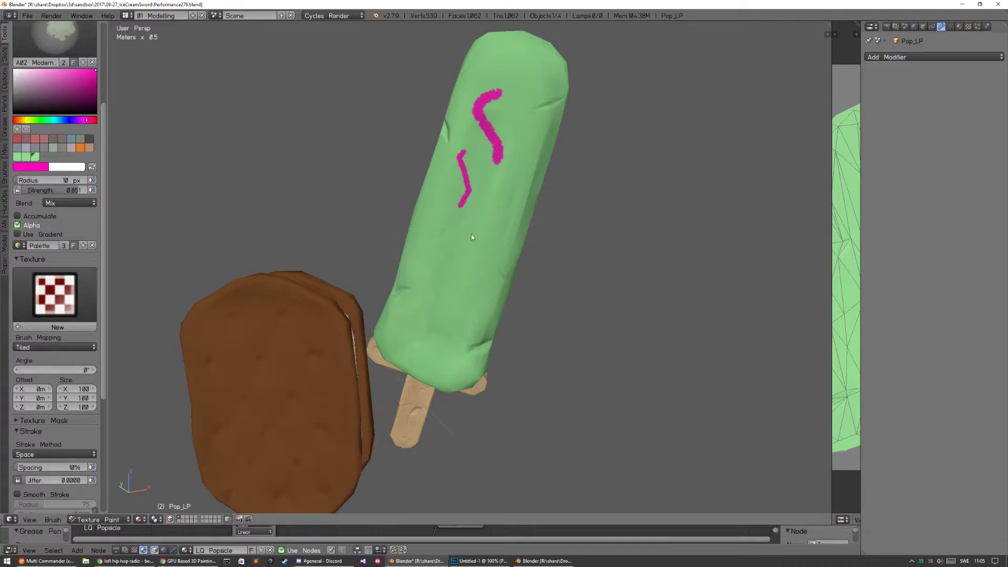
key("ctrl+z")
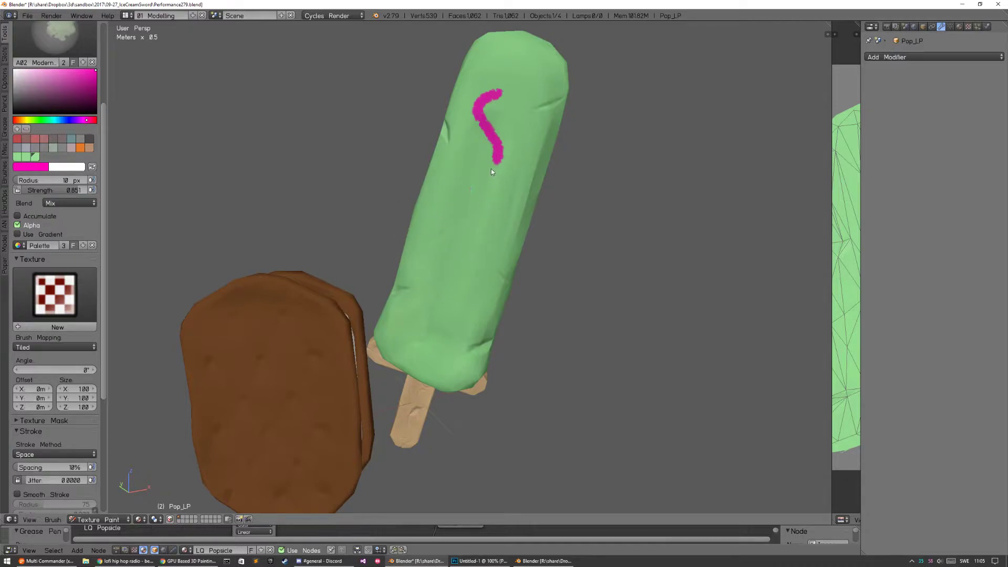
key("ctrl+z")
Set the brush radius to 53 px and return the popsicle to object mode
mouse_move(491, 176)
middle_mouse_down()
mouse_move(511, 198)
mouse_move(476, 206)
middle_mouse_up()
key("f")
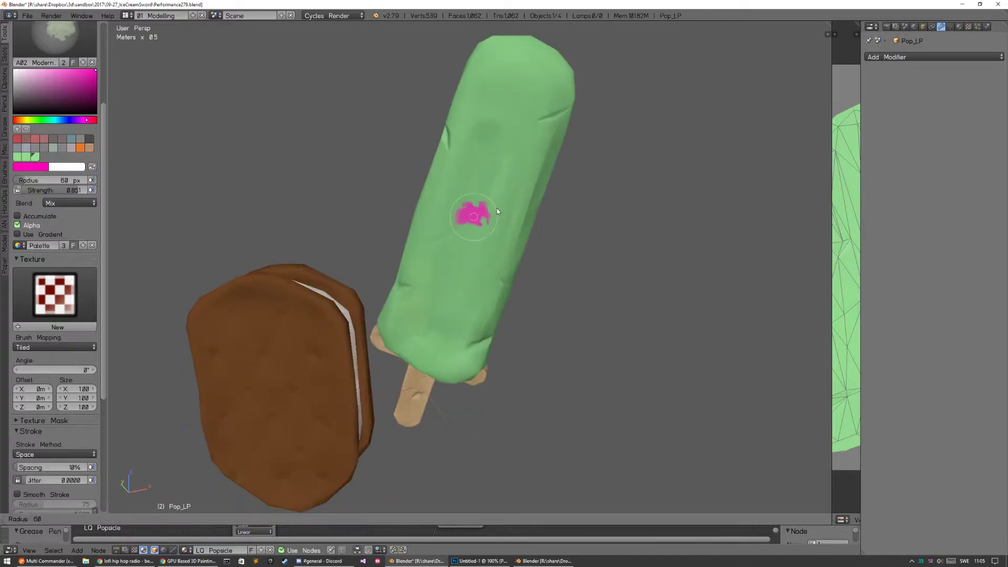
left_click(493, 224)
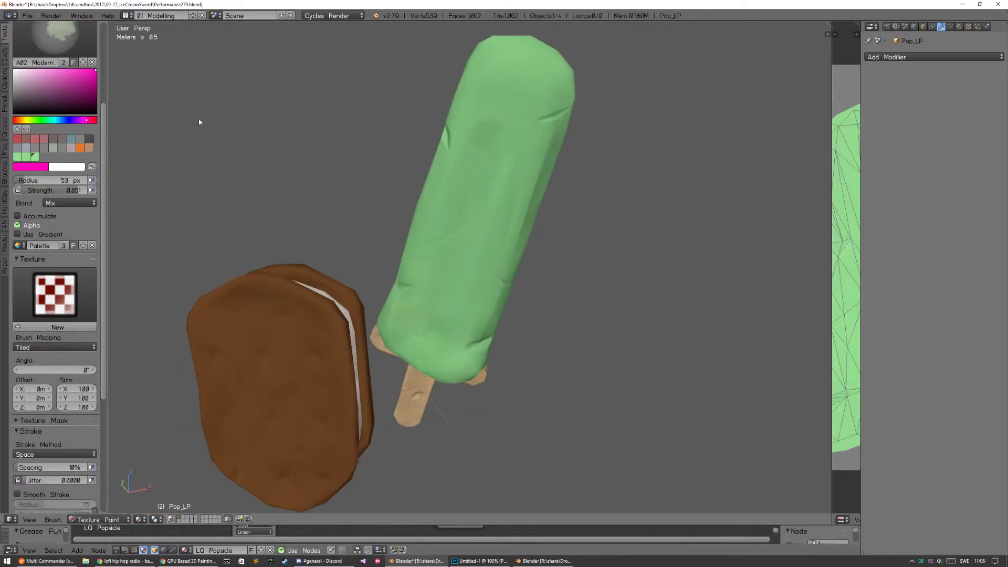
key("Tab")
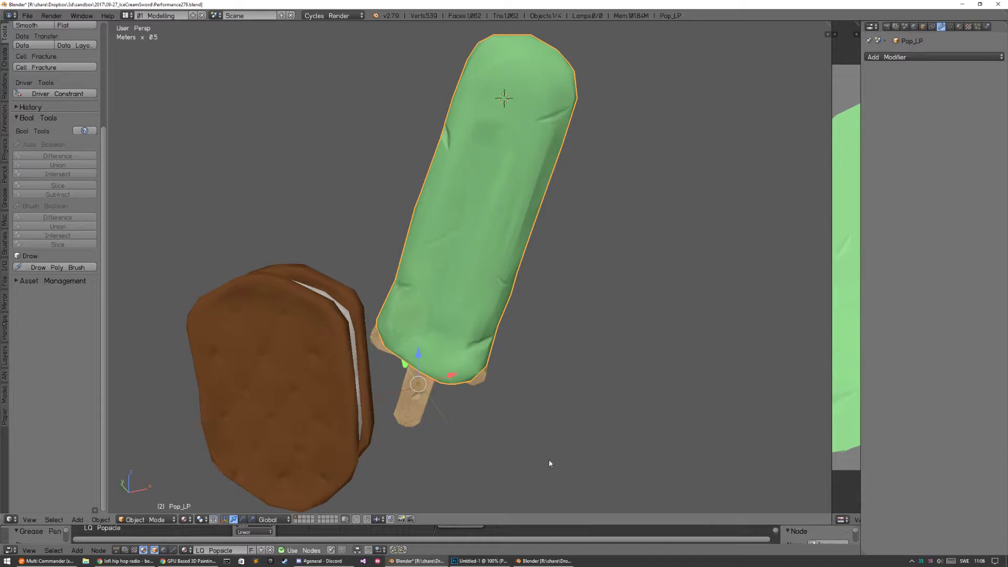
Switch to the Blender 2.8 window and orbit around the popsicle
left_click(542, 561)
middle_click_drag(489, 241, 522, 238, "ctrl")
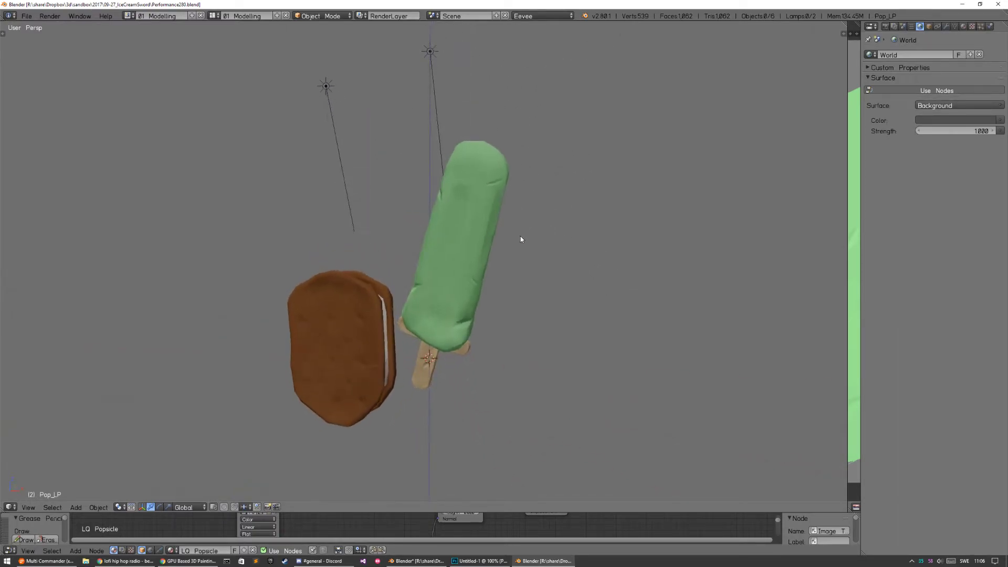
scroll(544, 194, "up", 3)
scroll(526, 206, "down", 2)
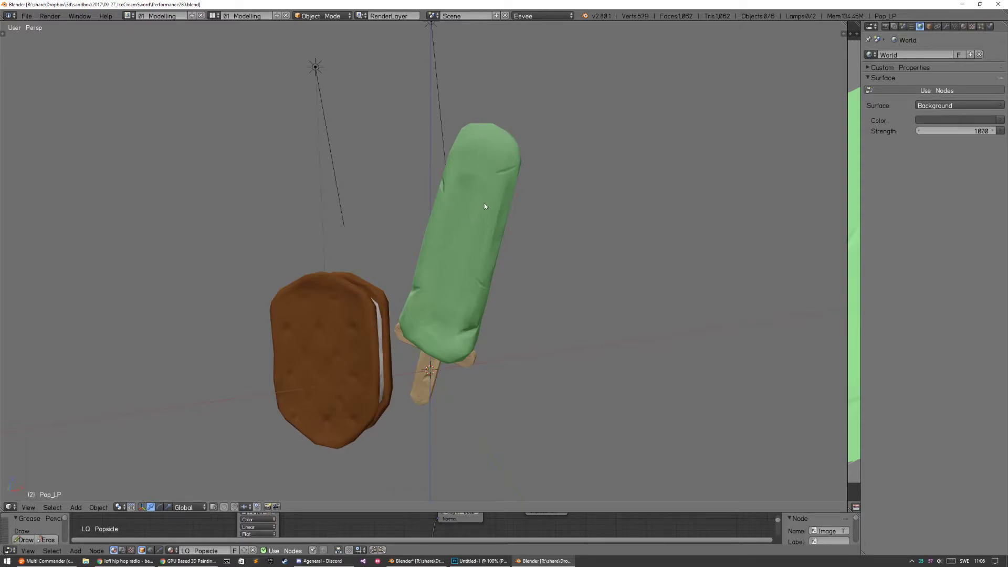
mouse_move(493, 224)
middle_mouse_down()
mouse_move(513, 235)
mouse_move(484, 237)
middle_mouse_up()
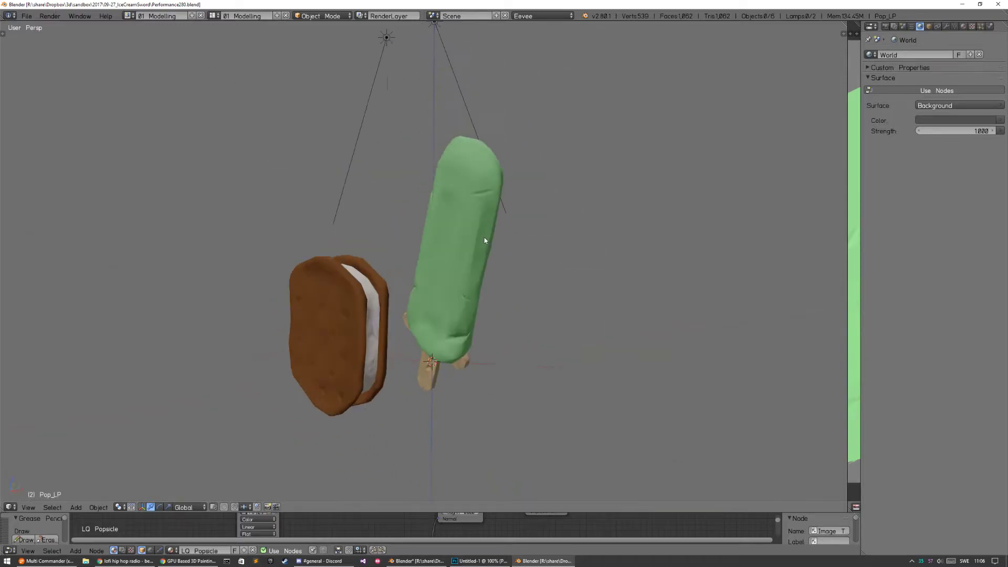
Select the green popsicle, select all of its mesh in Edit Mode, then leave mesh editing
right_click(477, 240)
key("Tab")
middle_click_drag(577, 238, 544, 255)
key("a")
scroll(544, 255, "up", 2)
key("Tab")
key("ctrl+Tab")
Switch the 2.8 popsicle to Texture Paint with a 17 px brush, and try and undo an S-stroke
left_click(453, 289)
key("t")
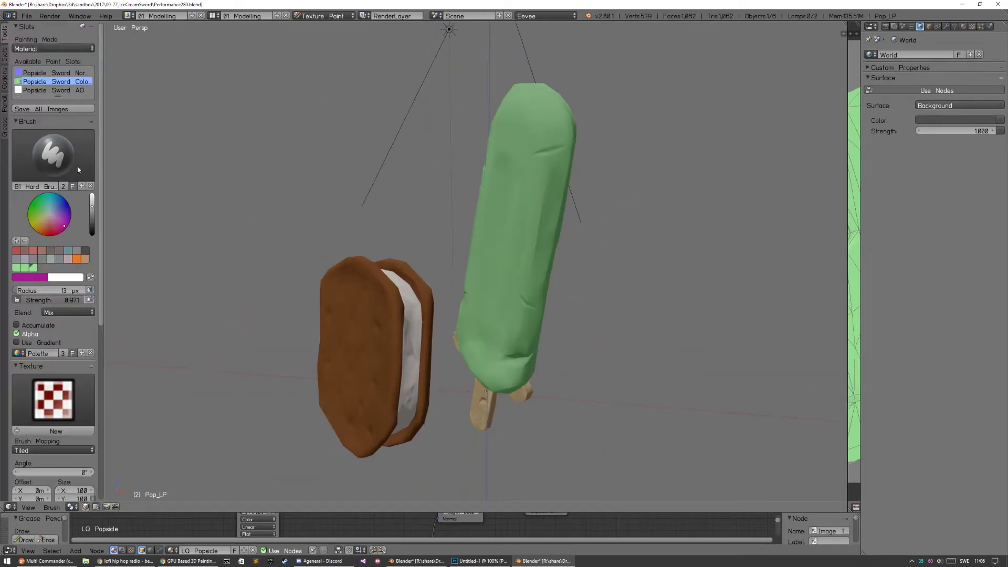
key("f")
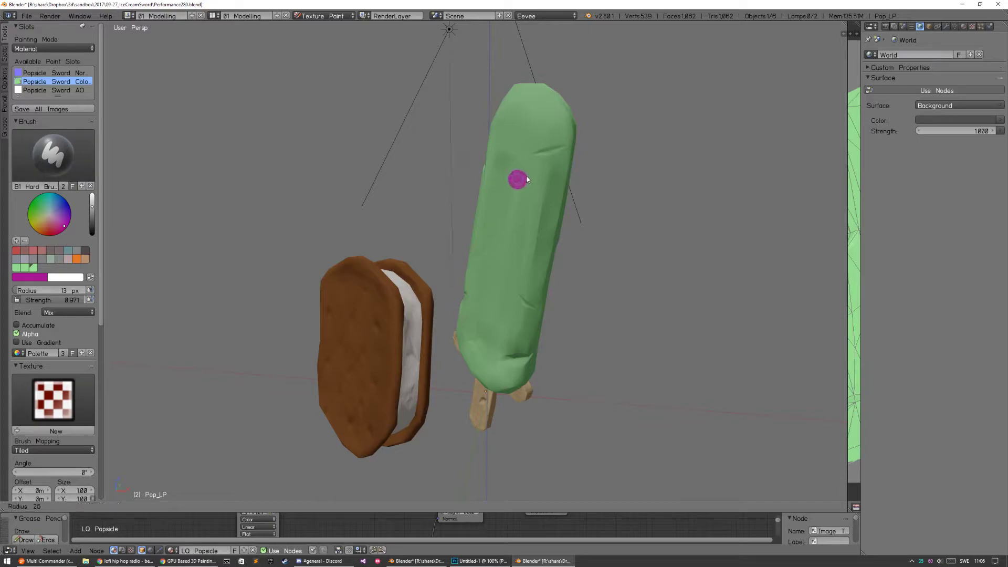
left_click(528, 177)
mouse_move(524, 183)
middle_mouse_down()
mouse_move(562, 190)
mouse_move(505, 213)
mouse_move(503, 174)
middle_mouse_up()
mouse_move(470, 195)
left_mouse_down()
mouse_move(499, 231)
mouse_move(502, 263)
mouse_move(442, 289)
mouse_move(460, 357)
left_mouse_up()
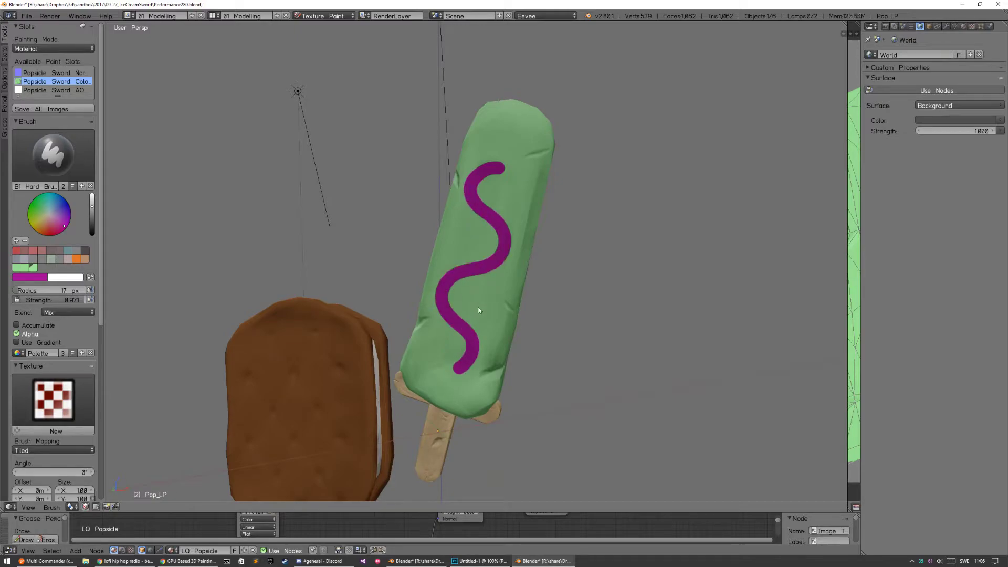
middle_click_drag(479, 310, 396, 290)
scroll(100, 302, "down", 10)
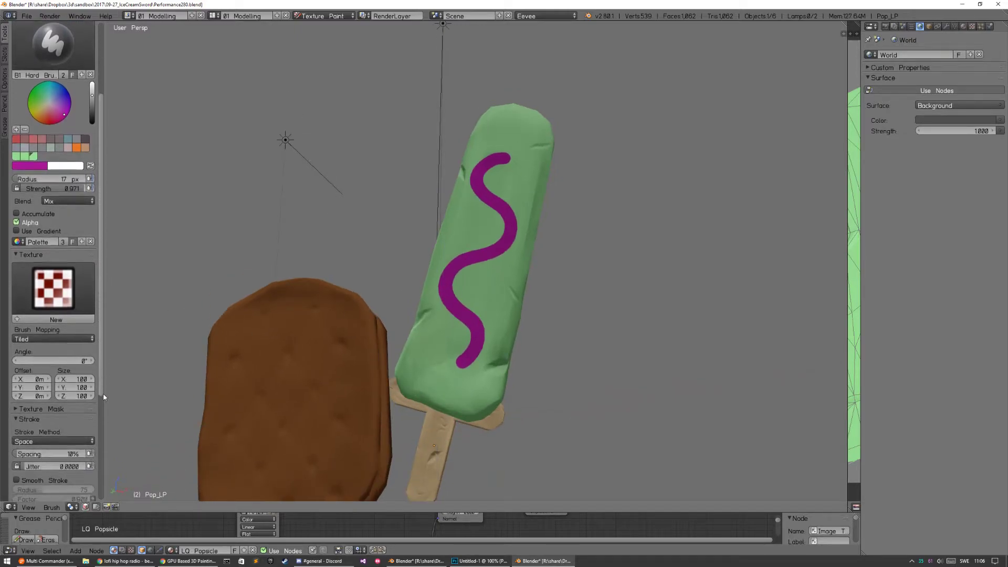
middle_click_drag(474, 203, 516, 199)
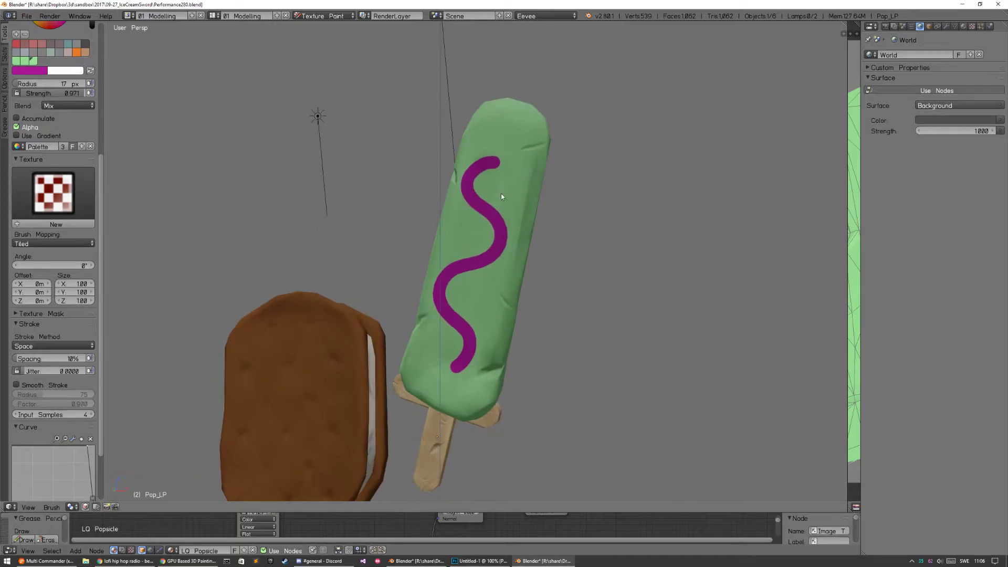
key("ctrl+z")
Make the magenta brush colour slightly lighter, paint an S-curve, then undo it
left_click(43, 71)
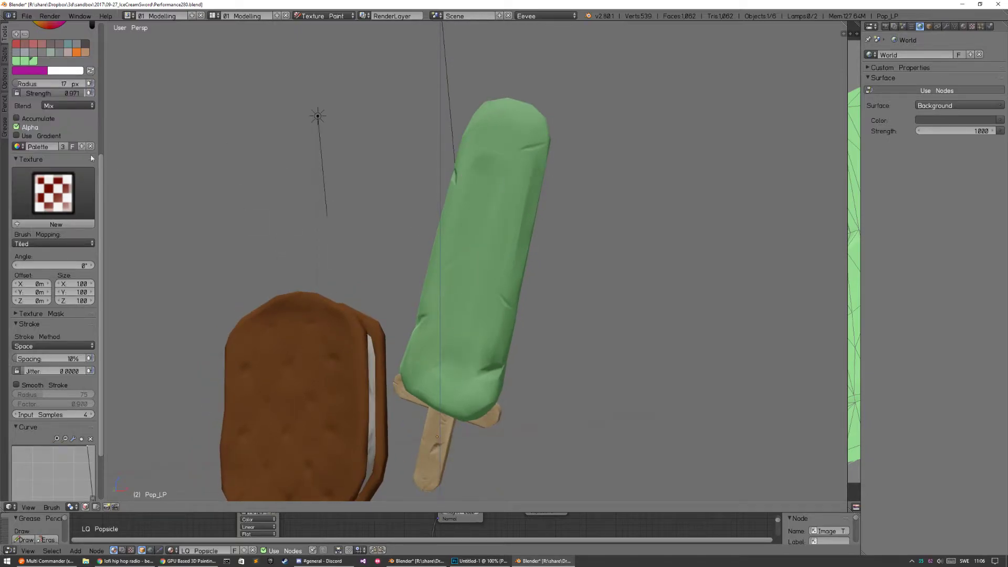
left_click_drag(66, 126, 67, 124)
left_click_drag(518, 159, 488, 162)
mouse_move(505, 235)
left_mouse_down()
mouse_move(499, 279)
mouse_move(466, 321)
left_mouse_up()
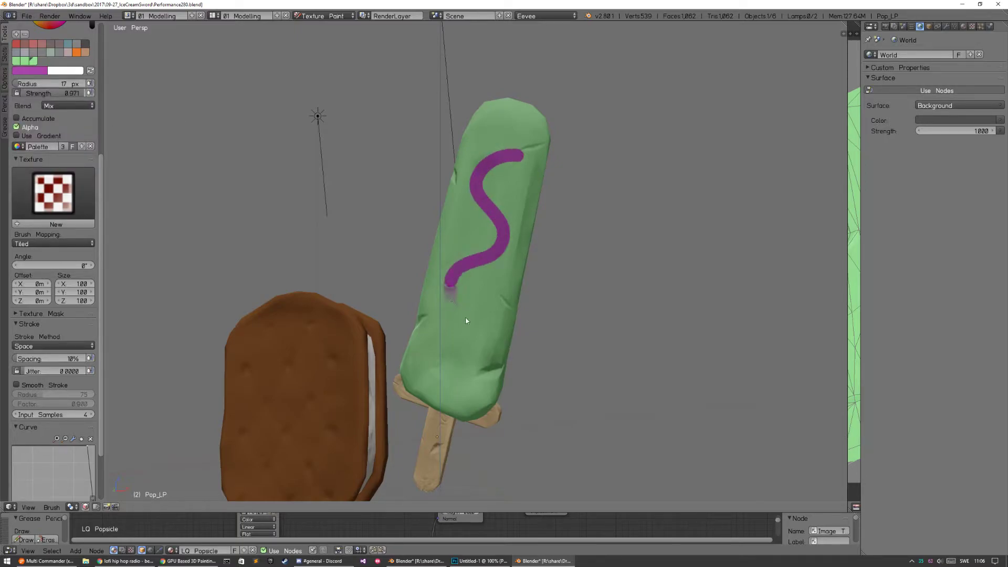
key("ctrl+z")
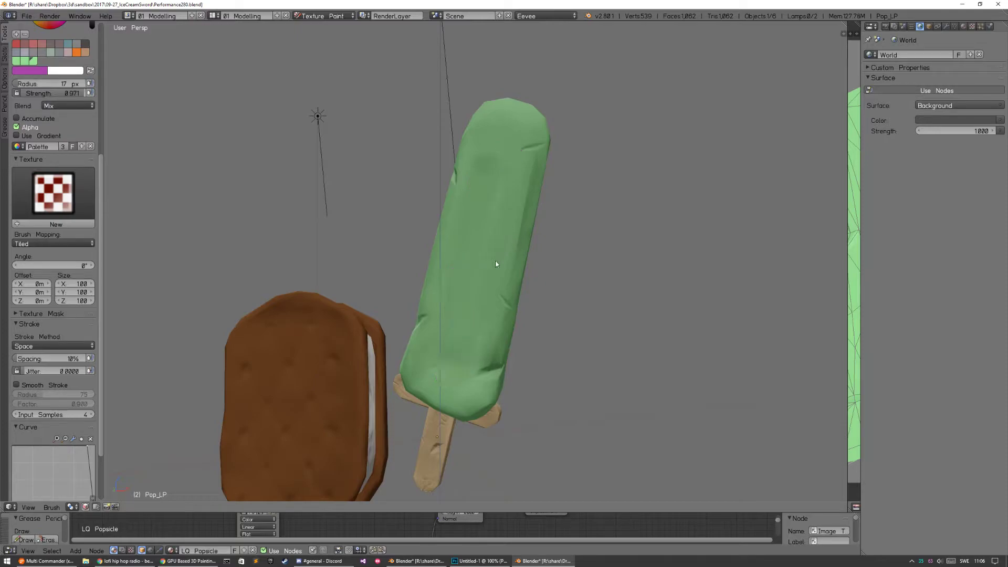
Paint and undo several more magenta S-curve, zigzag and figure-8 test strokes
middle_click_drag(509, 229, 516, 229)
mouse_move(513, 169)
left_mouse_down()
mouse_move(480, 181)
mouse_move(506, 209)
mouse_move(469, 269)
left_mouse_up()
left_click_drag(515, 305, 456, 351)
key("ctrl+z")
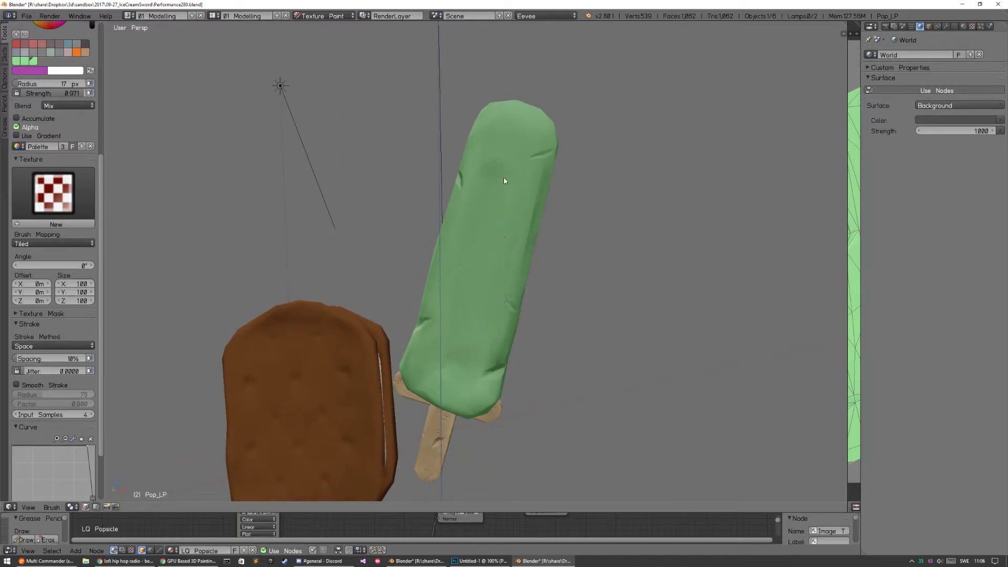
mouse_move(503, 178)
left_mouse_down()
mouse_move(504, 260)
mouse_move(455, 278)
left_mouse_up()
key("ctrl+z")
mouse_move(516, 185)
left_mouse_down()
mouse_move(478, 203)
mouse_move(509, 258)
mouse_move(472, 292)
mouse_move(455, 344)
mouse_move(452, 253)
mouse_move(522, 215)
mouse_move(490, 146)
mouse_move(502, 167)
left_mouse_up()
key("ctrl+z")
mouse_move(502, 167)
middle_mouse_down()
mouse_move(533, 227)
mouse_move(479, 238)
middle_mouse_up()
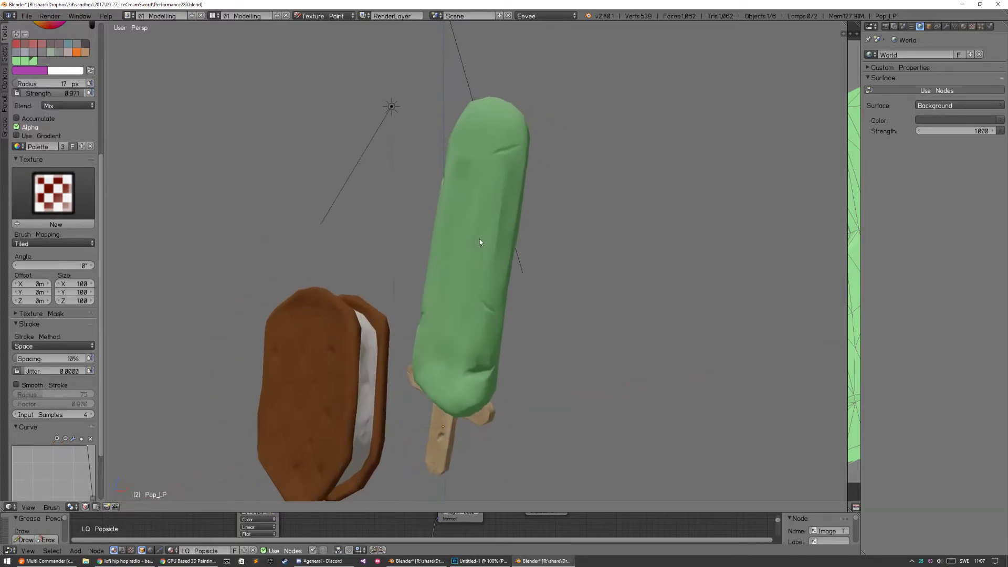
left_click_drag(483, 274, 473, 226)
key("ctrl+z")
key("ctrl+z")
middle_click_drag(495, 292, 502, 242)
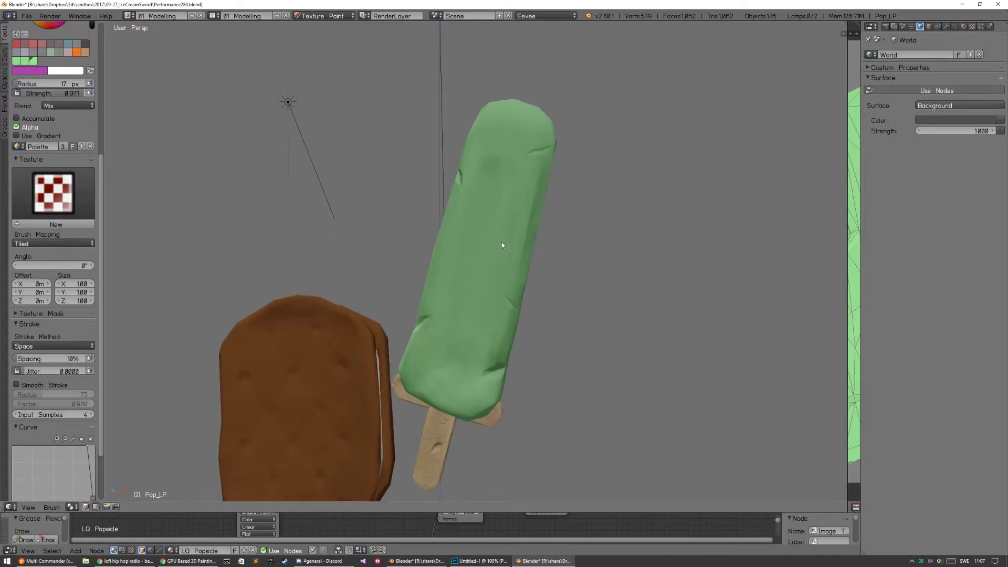
Choose the soft textured A02 Modern brush at 137 px, paint magenta down the popsicle, then undo
scroll(57, 171, "up", 7)
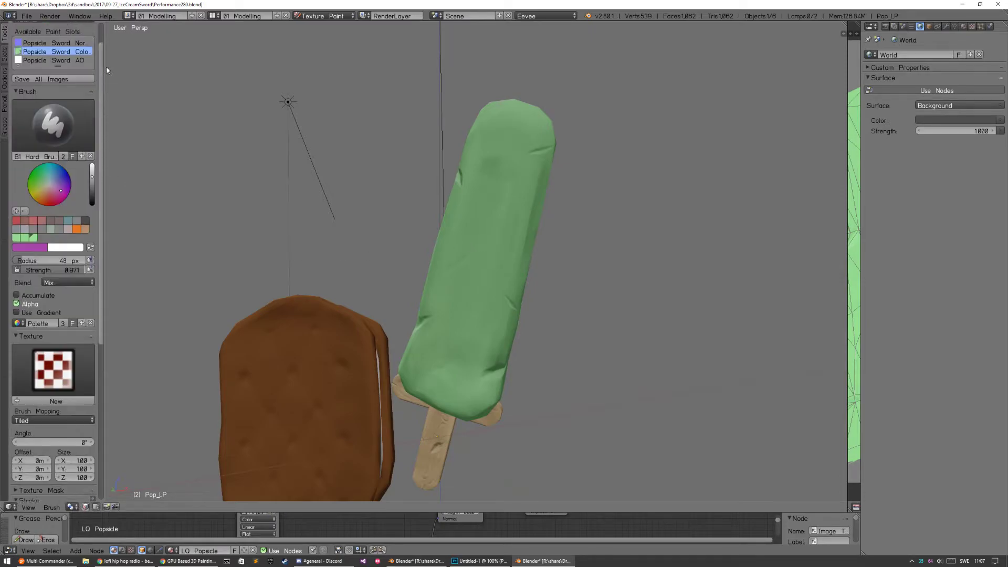
left_click(57, 170)
left_click(67, 203)
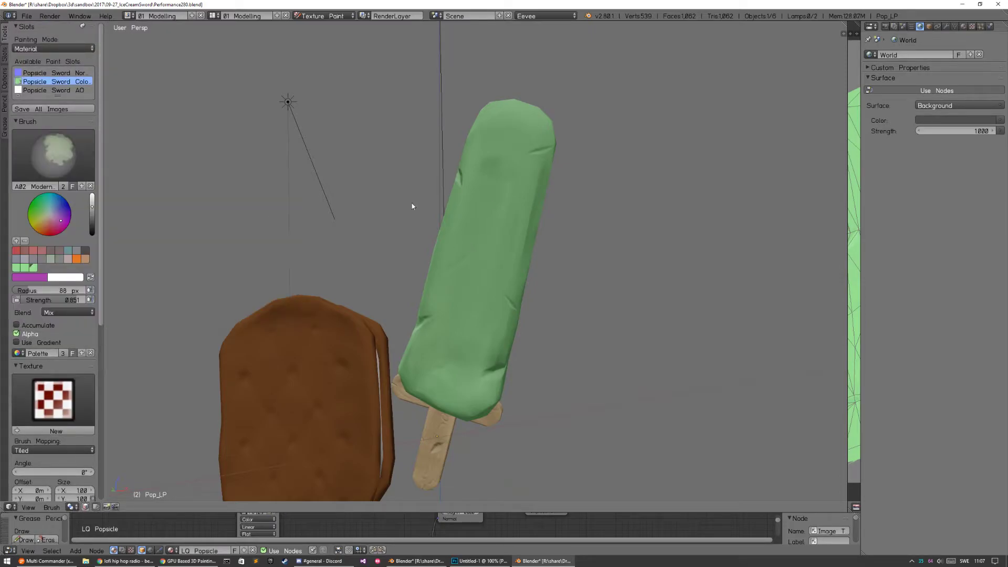
key("f")
left_click(570, 191)
mouse_move(549, 157)
left_mouse_down()
mouse_move(496, 216)
mouse_move(480, 317)
mouse_move(438, 376)
left_mouse_up()
key("ctrl+z")
Try and undo a 15 px S-shaped stroke and a 7 px arc
key("f")
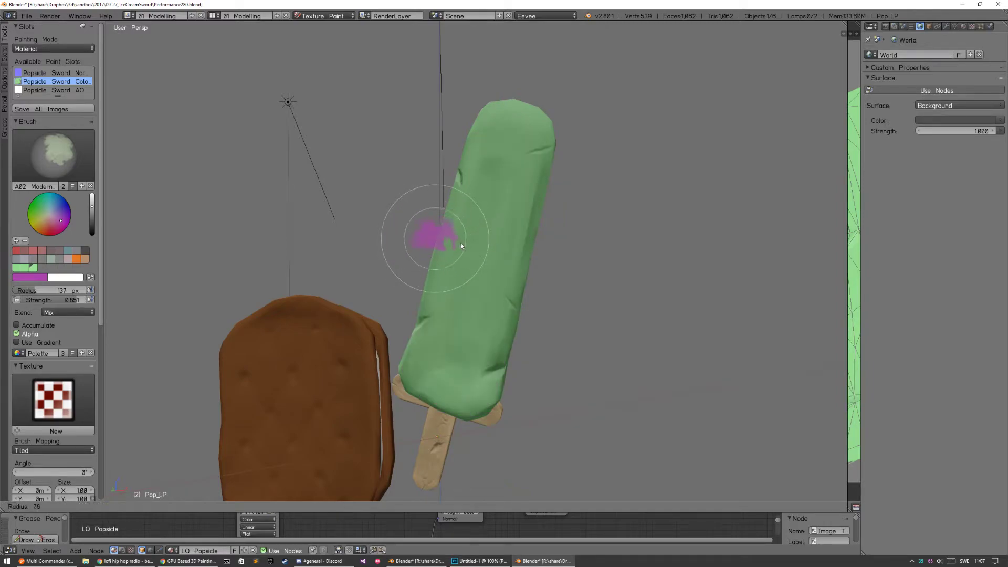
left_click(441, 238)
mouse_move(502, 176)
left_mouse_down()
mouse_move(509, 232)
mouse_move(462, 272)
left_mouse_up()
key("ctrl+z")
key("f")
left_click(481, 210)
mouse_move(487, 191)
left_mouse_down()
mouse_move(471, 203)
mouse_move(499, 256)
left_mouse_up()
key("ctrl+z")
Try and undo an 18 px vertical stroke, then open the popsicle's mesh in Edit Mode
key("f")
left_click(502, 242)
left_click_drag(497, 224, 501, 225)
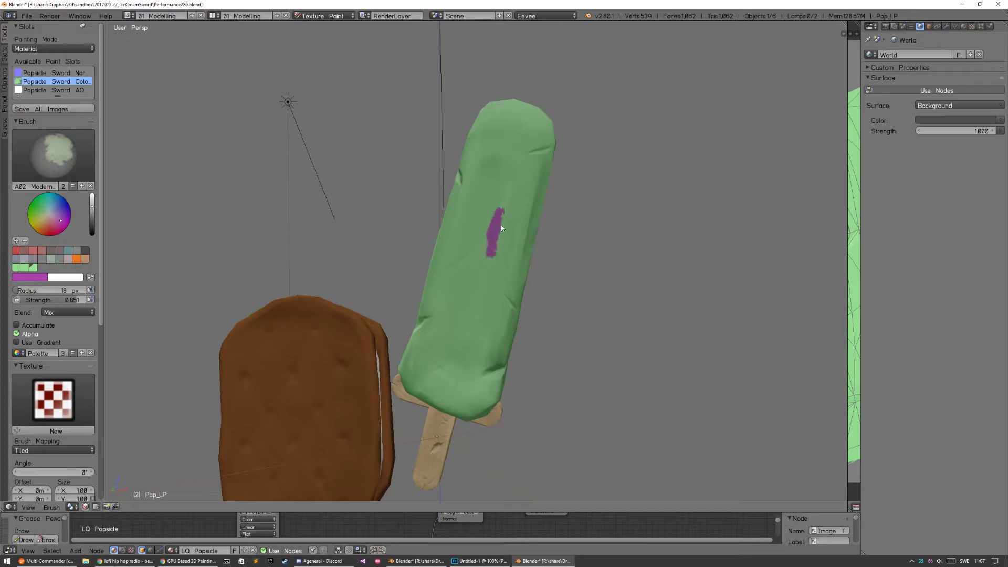
key("ctrl+z")
mouse_move(506, 261)
middle_mouse_down()
mouse_move(586, 256)
mouse_move(524, 263)
middle_mouse_up()
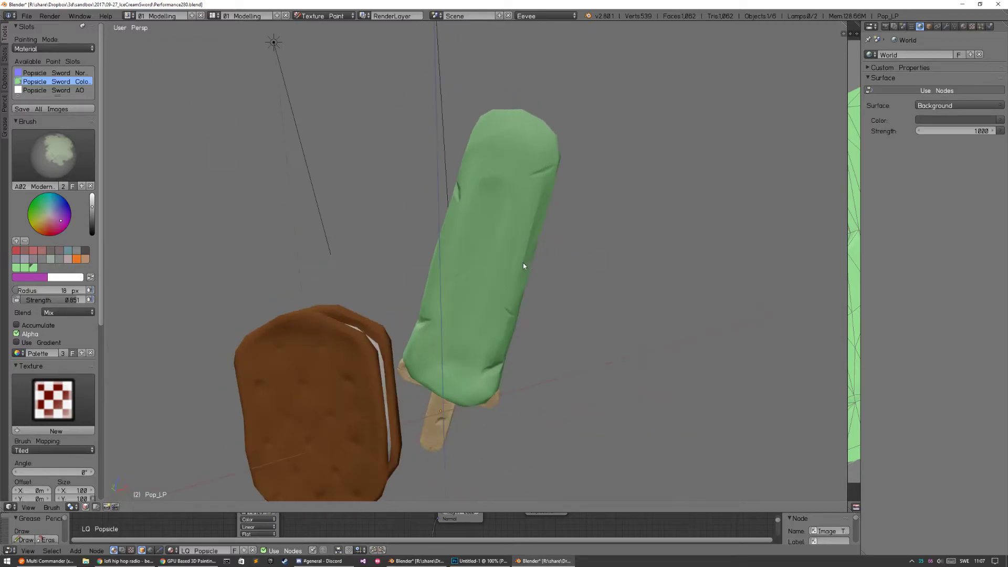
key("Tab")
key("Tab")
key("a")
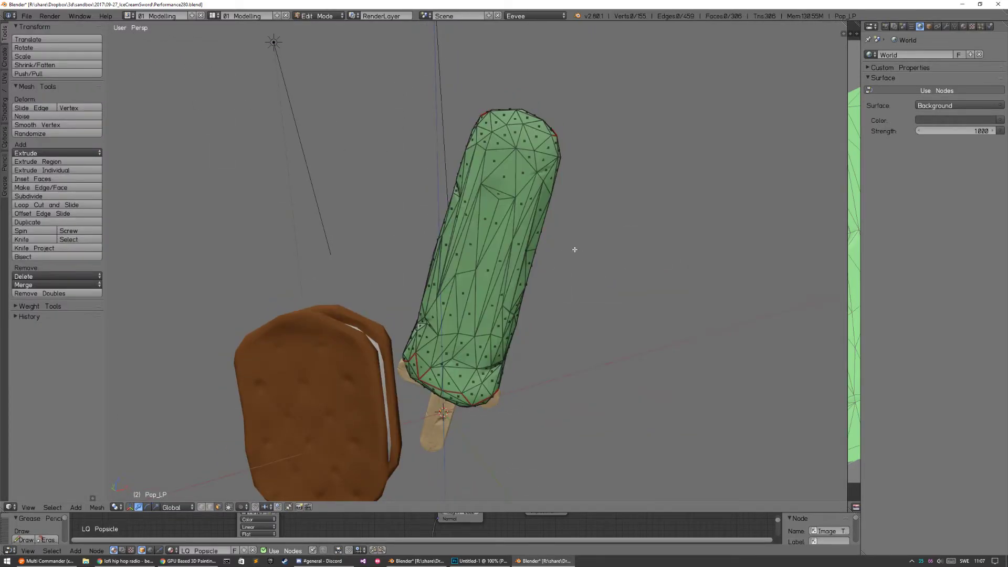
middle_click_drag(557, 247, 400, 267)
key("Tab")
middle_click_drag(486, 278, 479, 315)
key("alt+Tab")
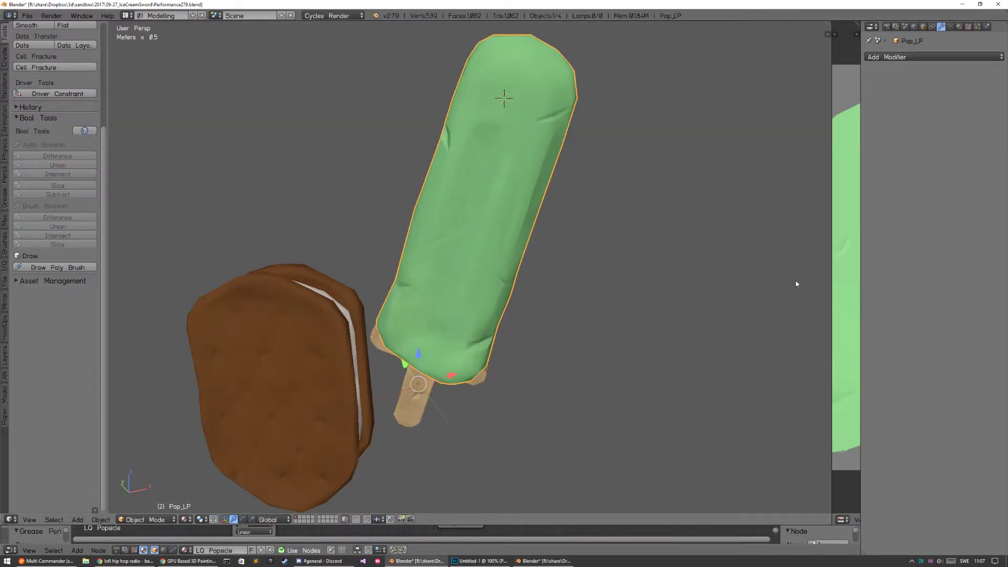
key("ctrl+space")
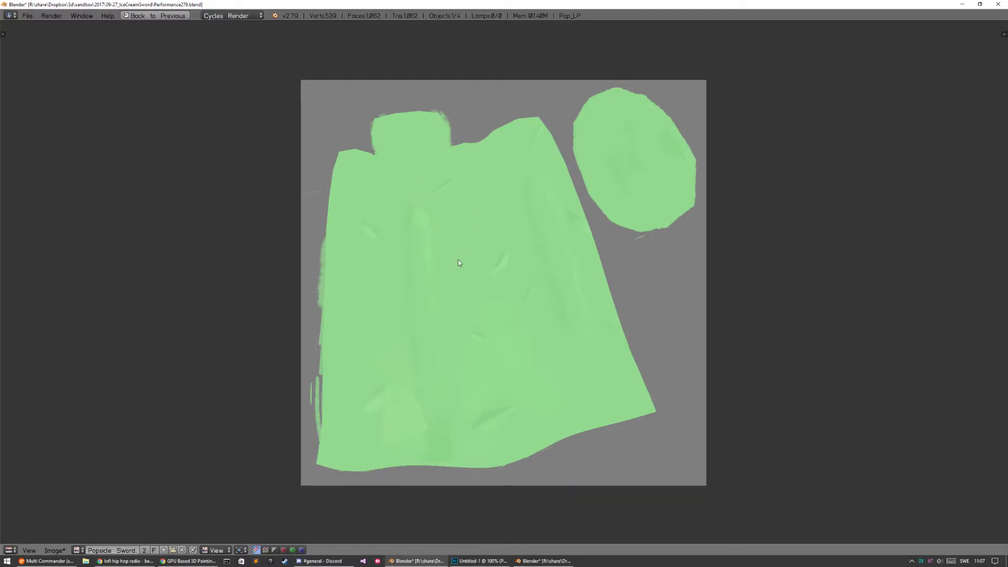
key("Tab")
left_click(459, 189)
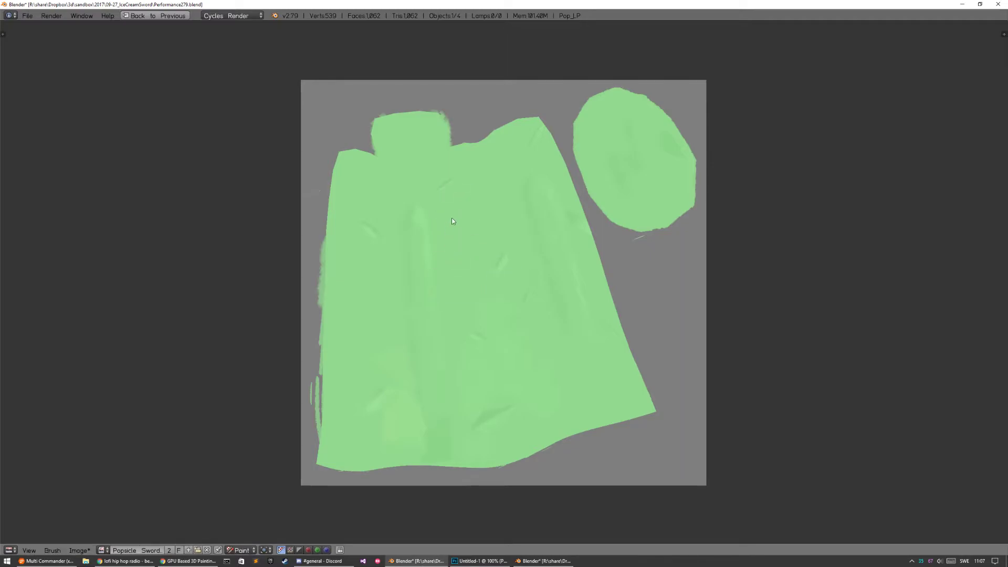
mouse_move(469, 200)
left_mouse_down()
mouse_move(474, 254)
mouse_move(456, 300)
left_mouse_up()
key("ctrl+z")
mouse_move(453, 195)
left_mouse_down()
mouse_move(435, 231)
mouse_move(502, 234)
mouse_move(463, 330)
left_mouse_up()
key("ctrl+z")
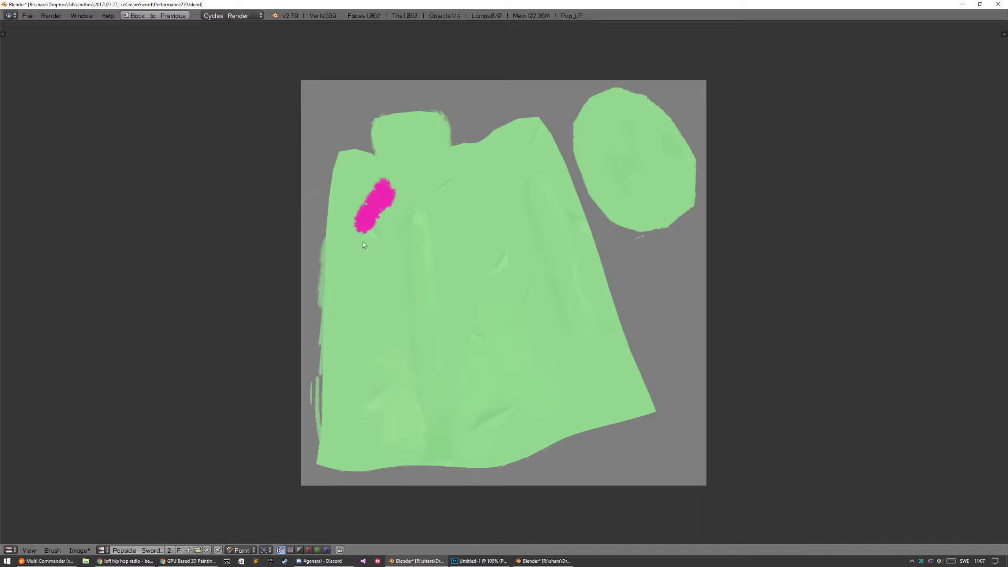
left_click_drag(363, 244, 348, 339)
key("ctrl+z")
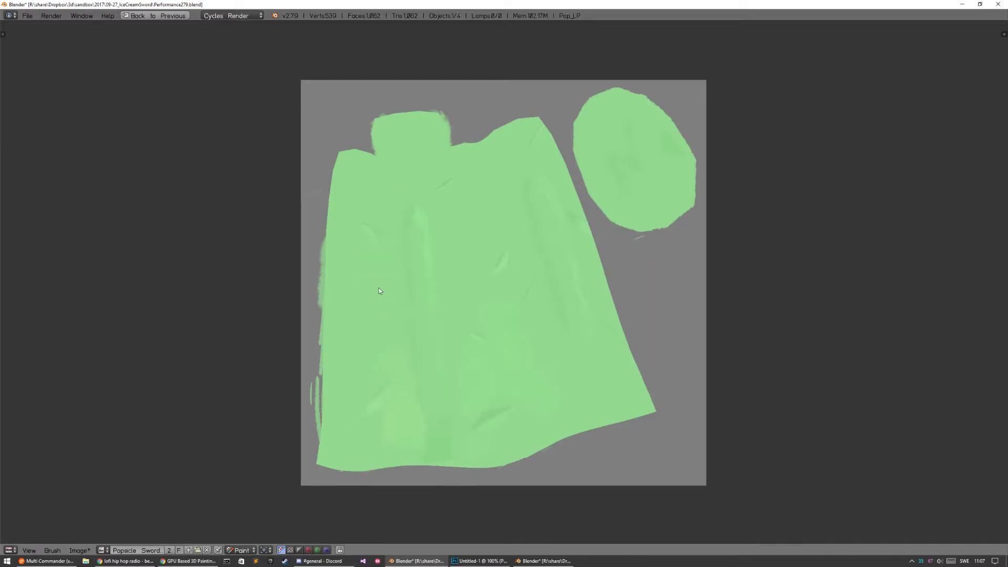
mouse_move(371, 274)
left_mouse_down()
mouse_move(346, 346)
mouse_move(362, 338)
left_mouse_up()
key("ctrl+z")
key("ctrl+space")
middle_click_drag(467, 284, 535, 237)
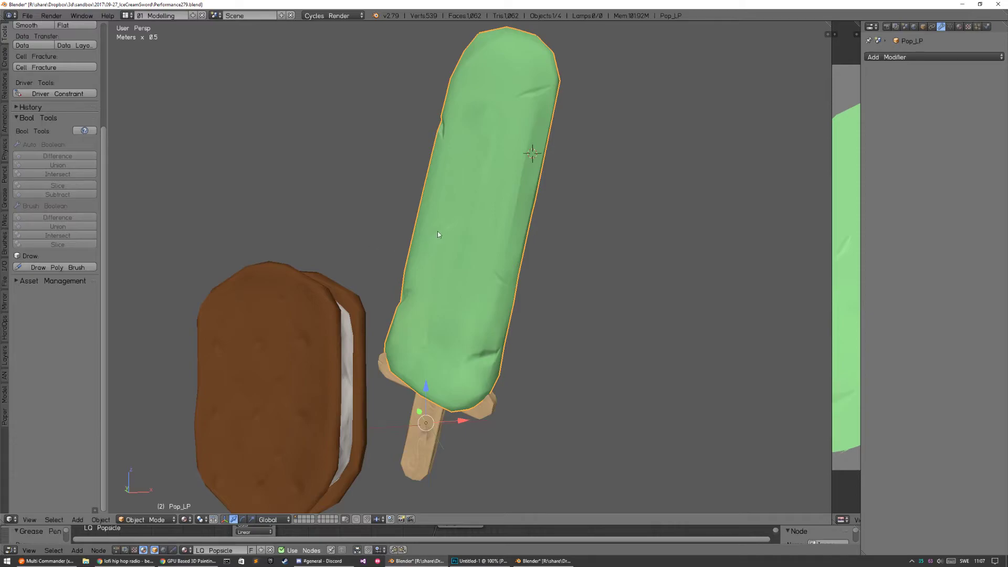
middle_click_drag(439, 235, 483, 218)
key("z")
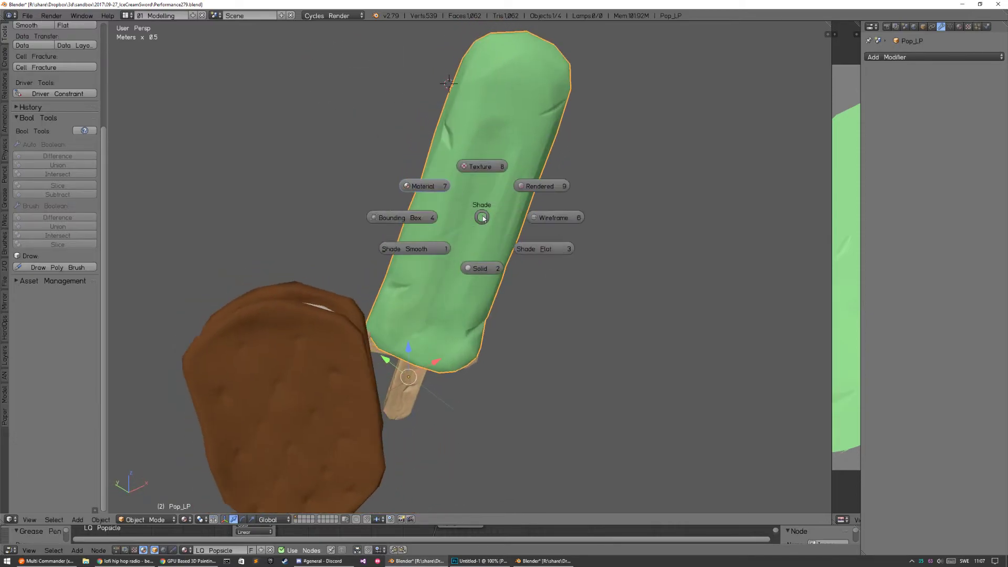
left_click(487, 174)
mouse_move(487, 175)
middle_mouse_down()
mouse_move(511, 206)
mouse_move(488, 160)
middle_mouse_up()
middle_click_drag(487, 262, 496, 244)
key("Tab")
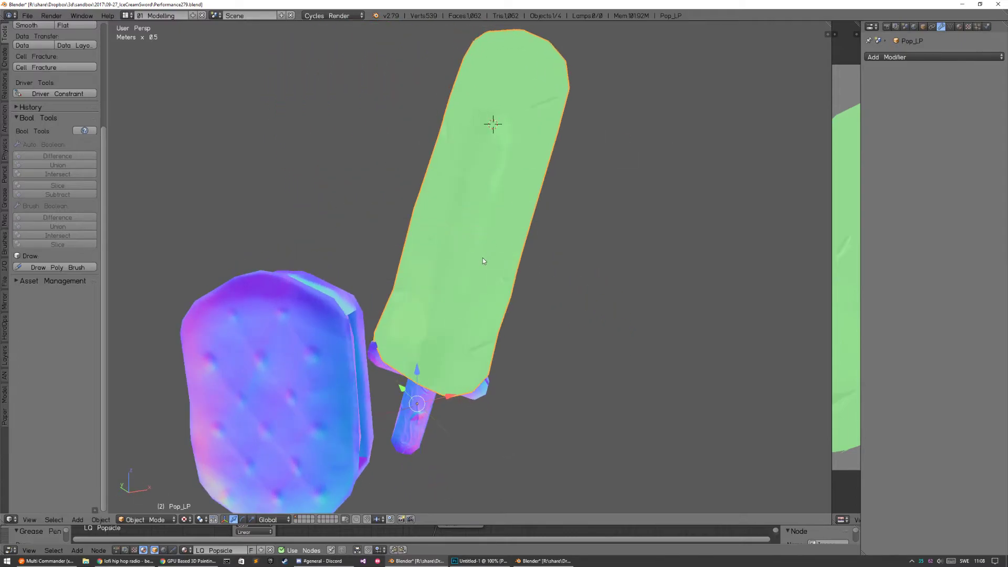
key("Tab")
left_click(435, 225)
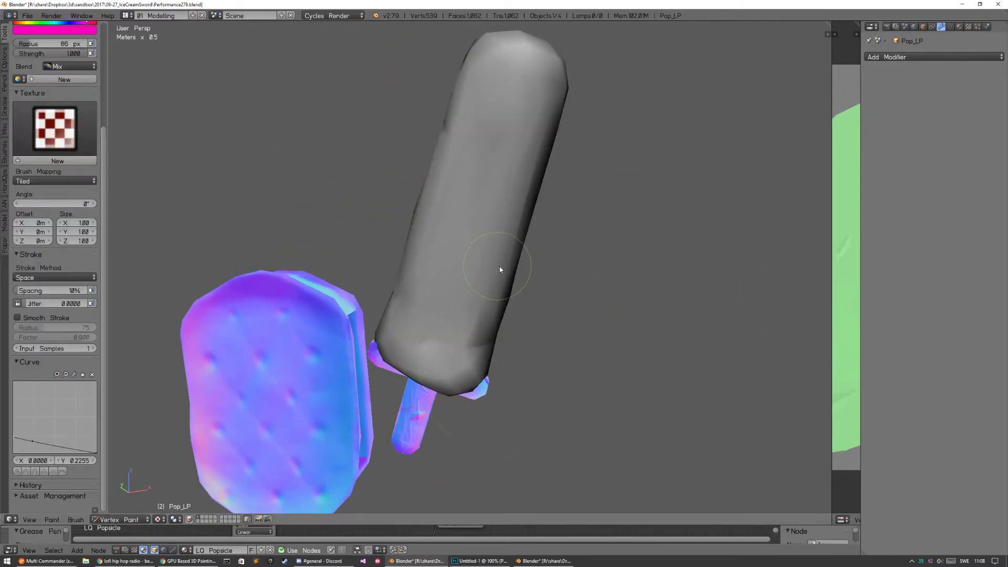
key("Tab")
left_click(472, 257)
key("z")
left_click(439, 243)
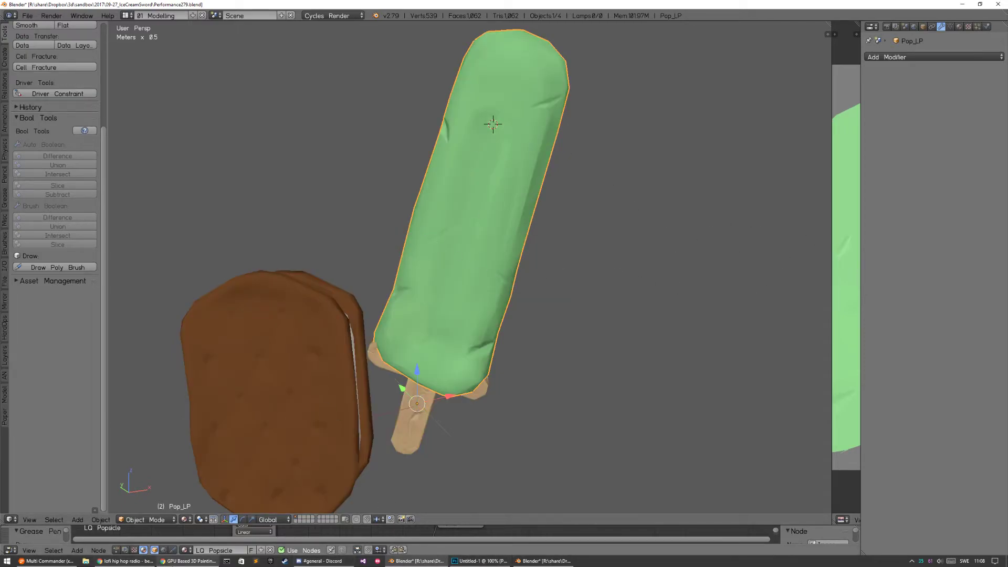
left_click(188, 561)
Start the 'GPU Based 3D Painting' reference video playing
left_click(459, 284)
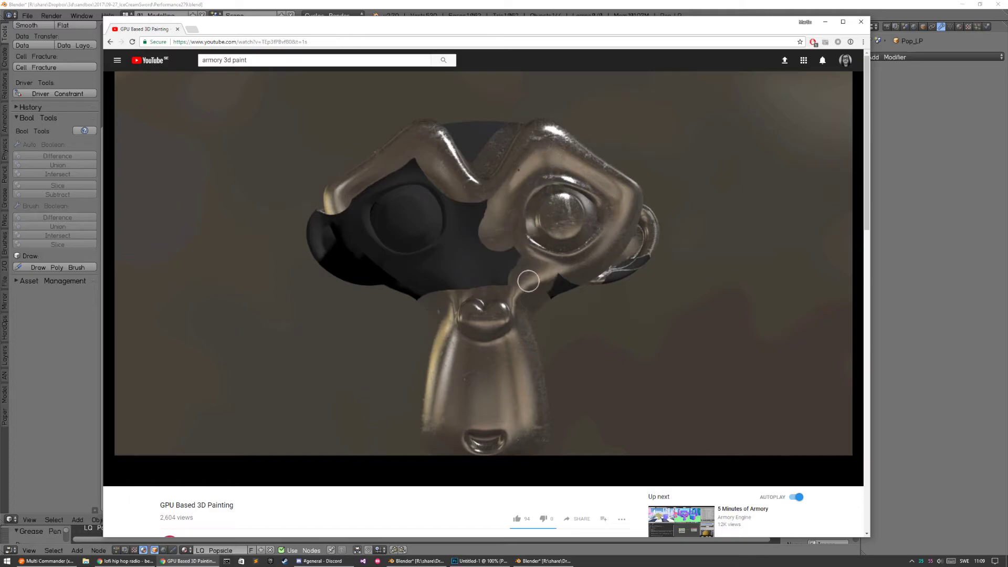
Pause the video and put the Blender 2.79 popsicle into Texture Paint mode
left_click(443, 412)
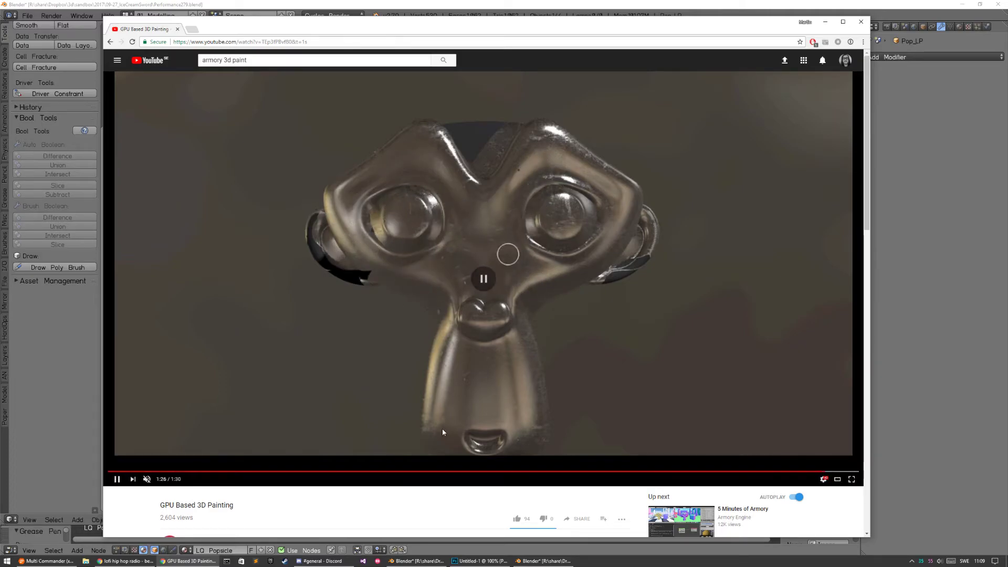
left_click(542, 561)
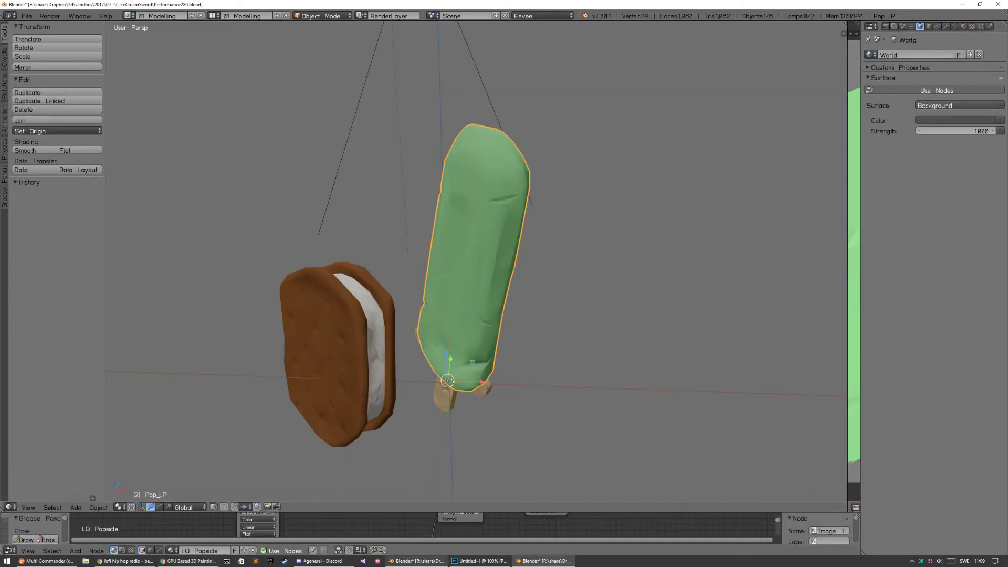
left_click(419, 560)
key("Tab")
left_click(423, 218)
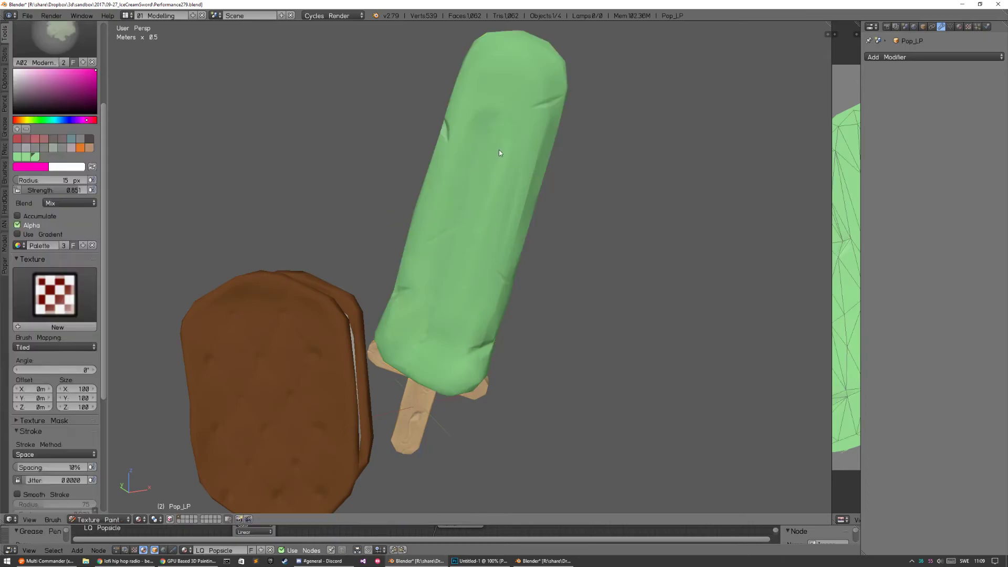
Paint a magenta zigzag stroke down the 2.79 popsicle, then return it to object mode
left_click_drag(447, 255, 402, 278)
left_click_drag(496, 235, 468, 271)
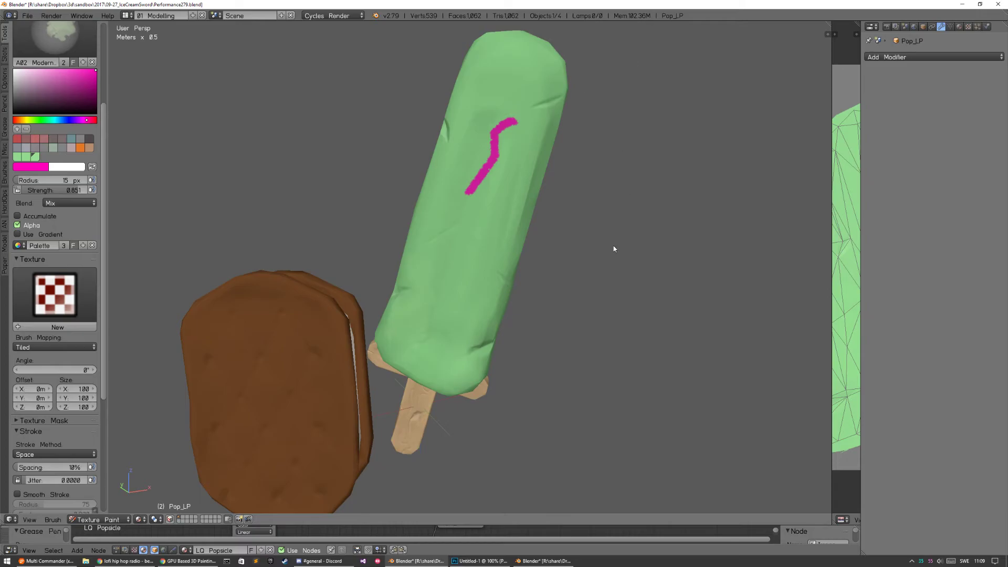
left_click_drag(530, 300, 522, 294)
key("Tab")
left_click(428, 286)
Bring the Blender 2.80 popsicle file forward and orbit slightly around the models
left_click(550, 562)
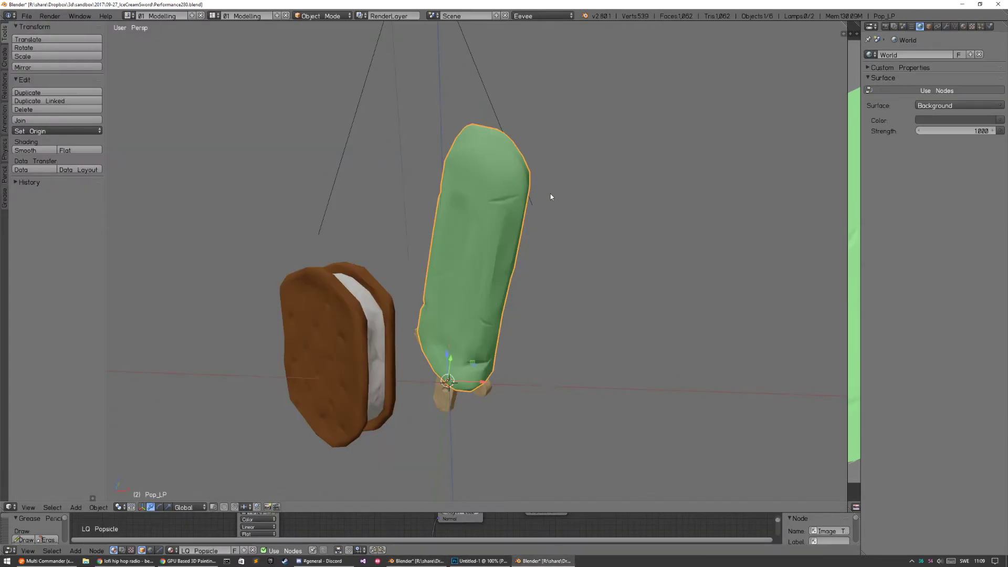
scroll(546, 220, "down", 3)
scroll(541, 239, "up", 5)
middle_click_drag(545, 252, 531, 264)
Toggle the popsicle into Edit Mode and back out, then deselect it
key("Tab")
left_click(628, 253)
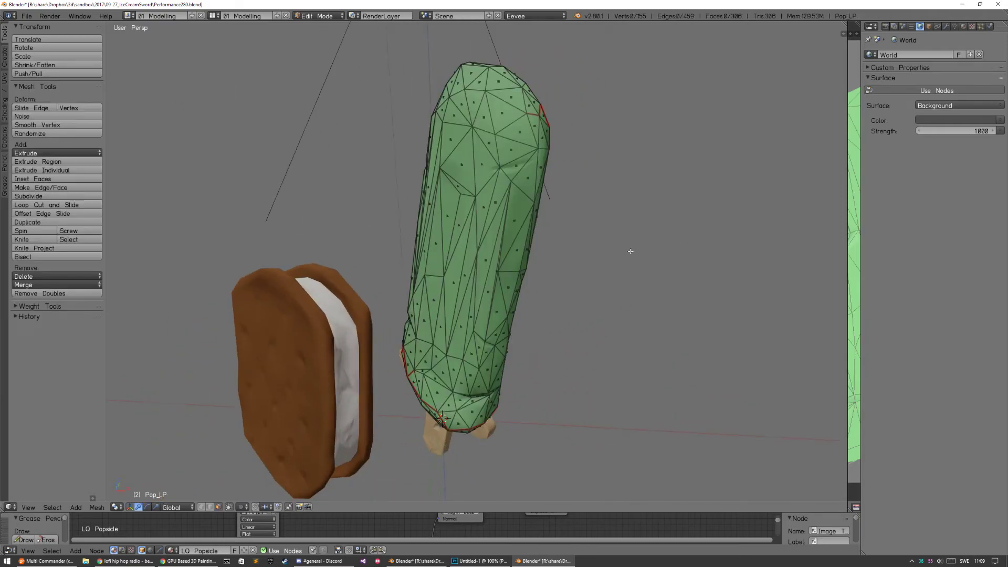
key("Tab")
left_click(583, 219)
Open the ice-cream sandwich's mesh in Edit Mode, inspect a face, then return to Object Mode
left_click(347, 348)
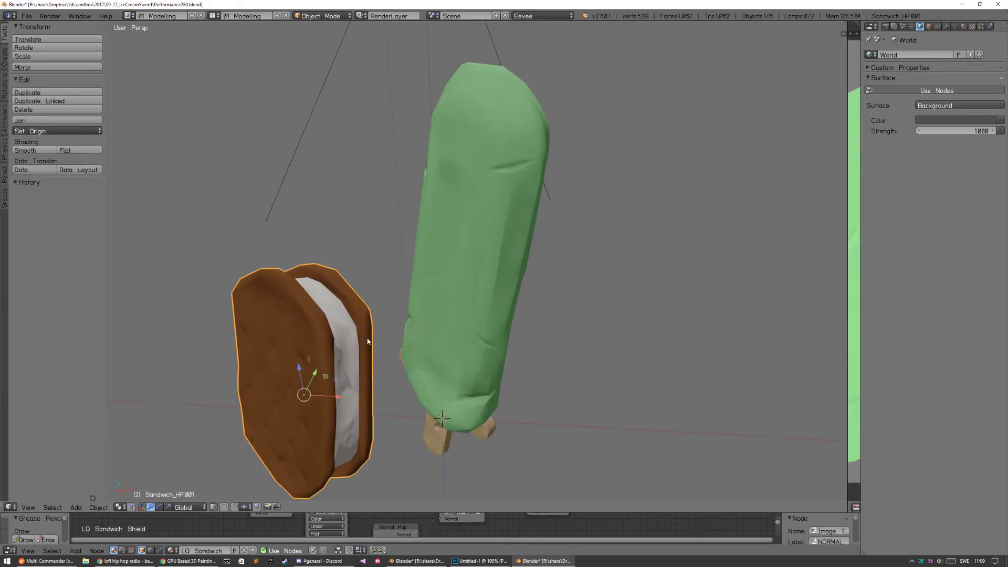
key("Tab")
middle_click_drag(412, 328, 433, 364)
right_click(437, 343)
key("Tab")
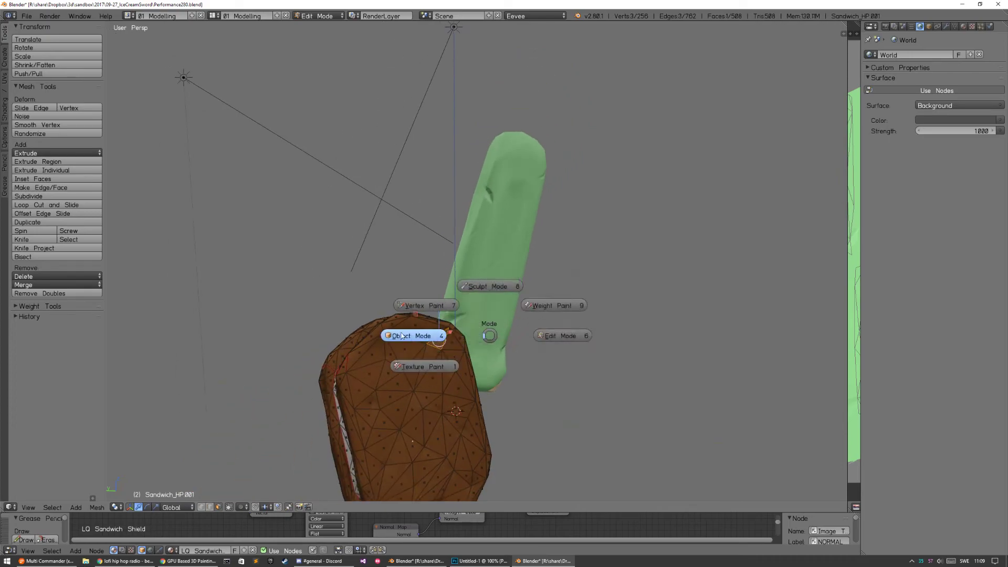
key("a")
middle_click_drag(521, 311, 483, 292)
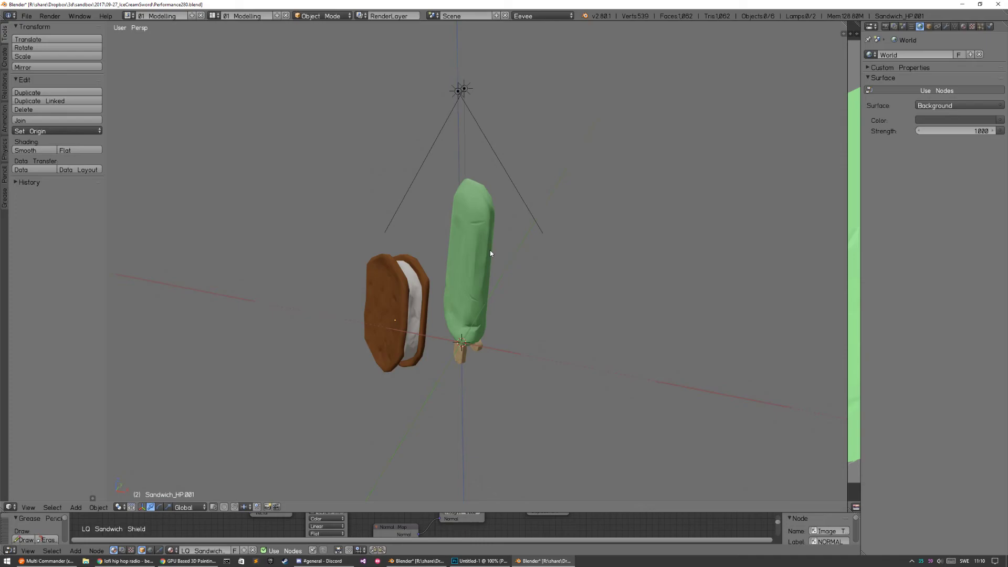
Orbit and zoom over both 2.80 models, check the 2.79 popsicle, then show the GPU painting video
middle_click_drag(484, 323, 477, 233, "ctrl")
scroll(605, 236, "down", 5)
scroll(599, 250, "up", 5)
scroll(599, 250, "down", 5)
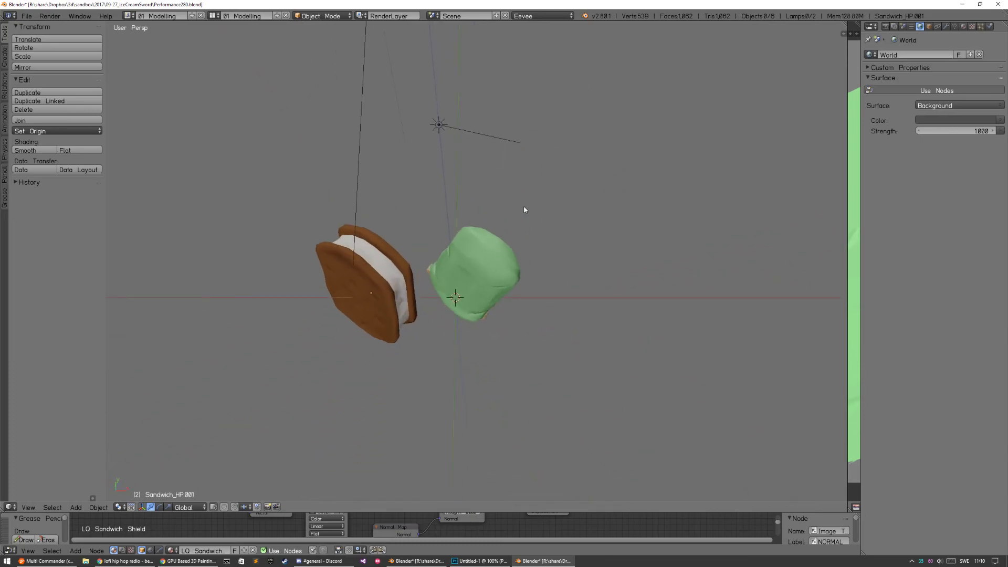
left_click(421, 561)
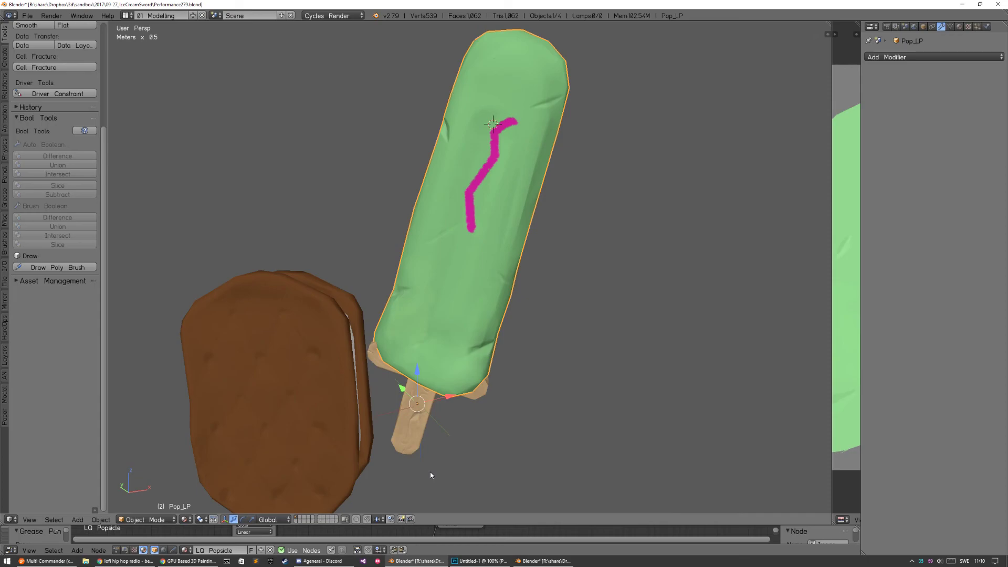
left_click(190, 561)
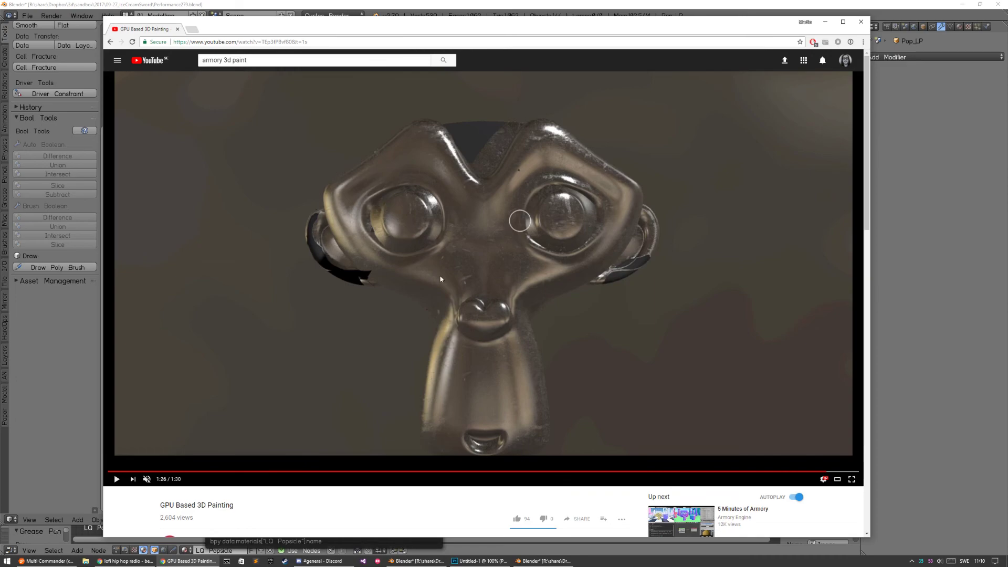